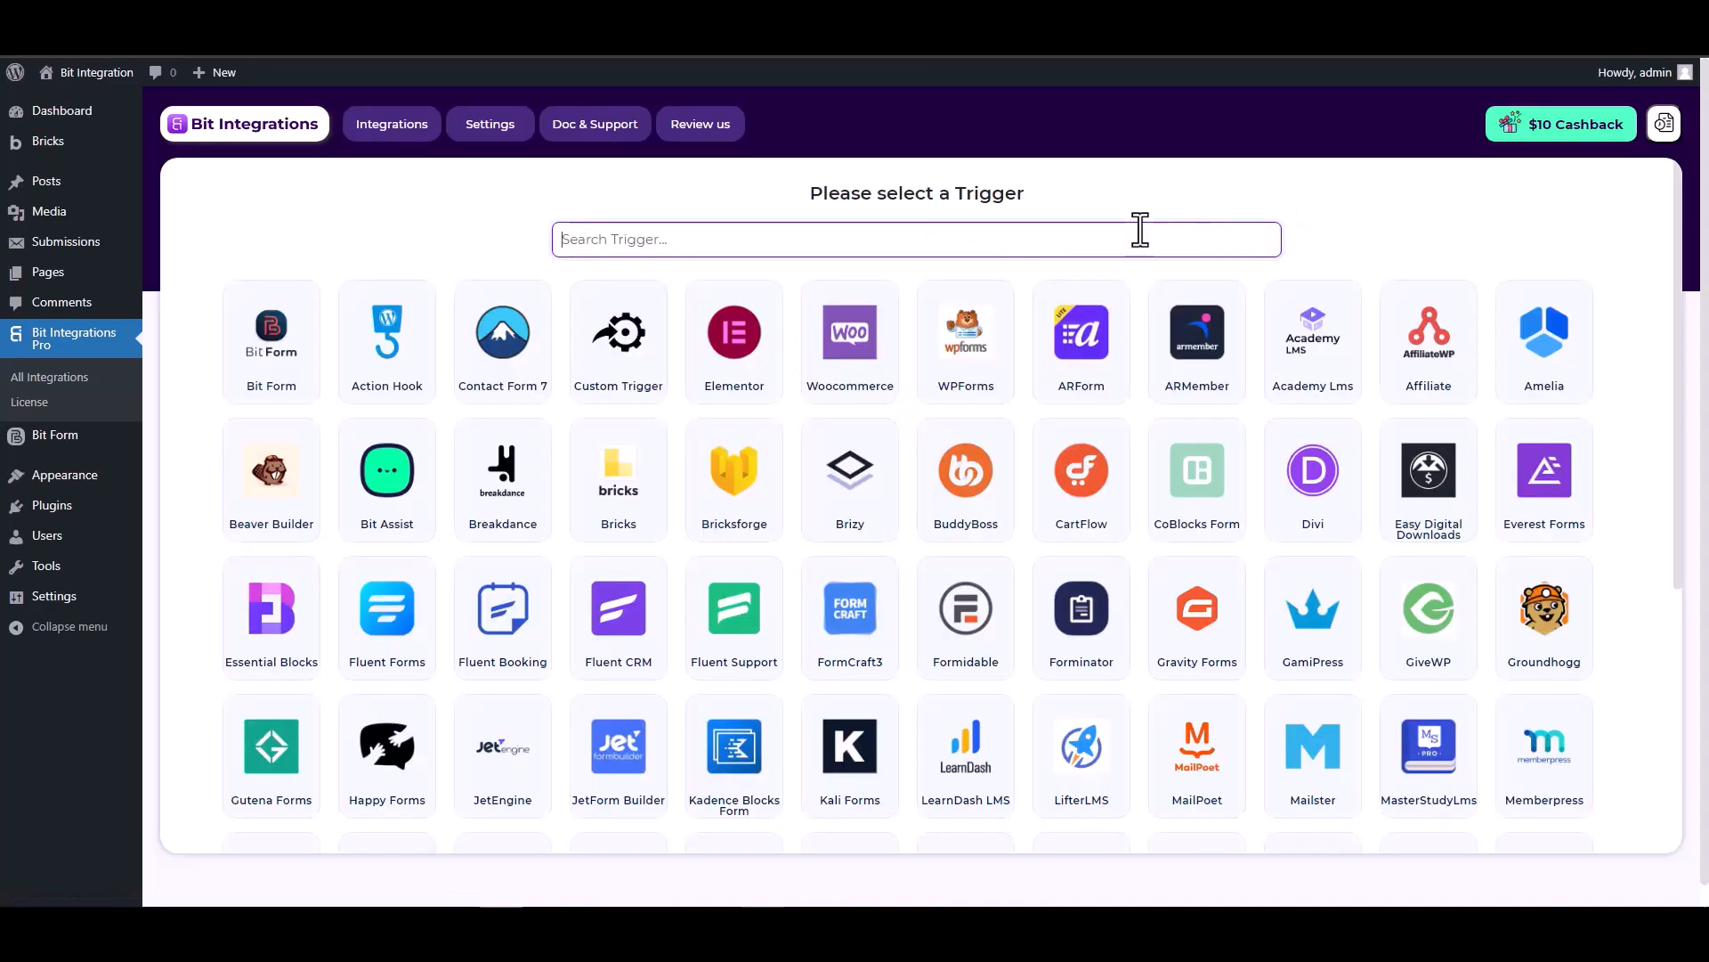
- Search 'brick', set Bricksforge as the trigger and start fetching its form fields
text(brick)
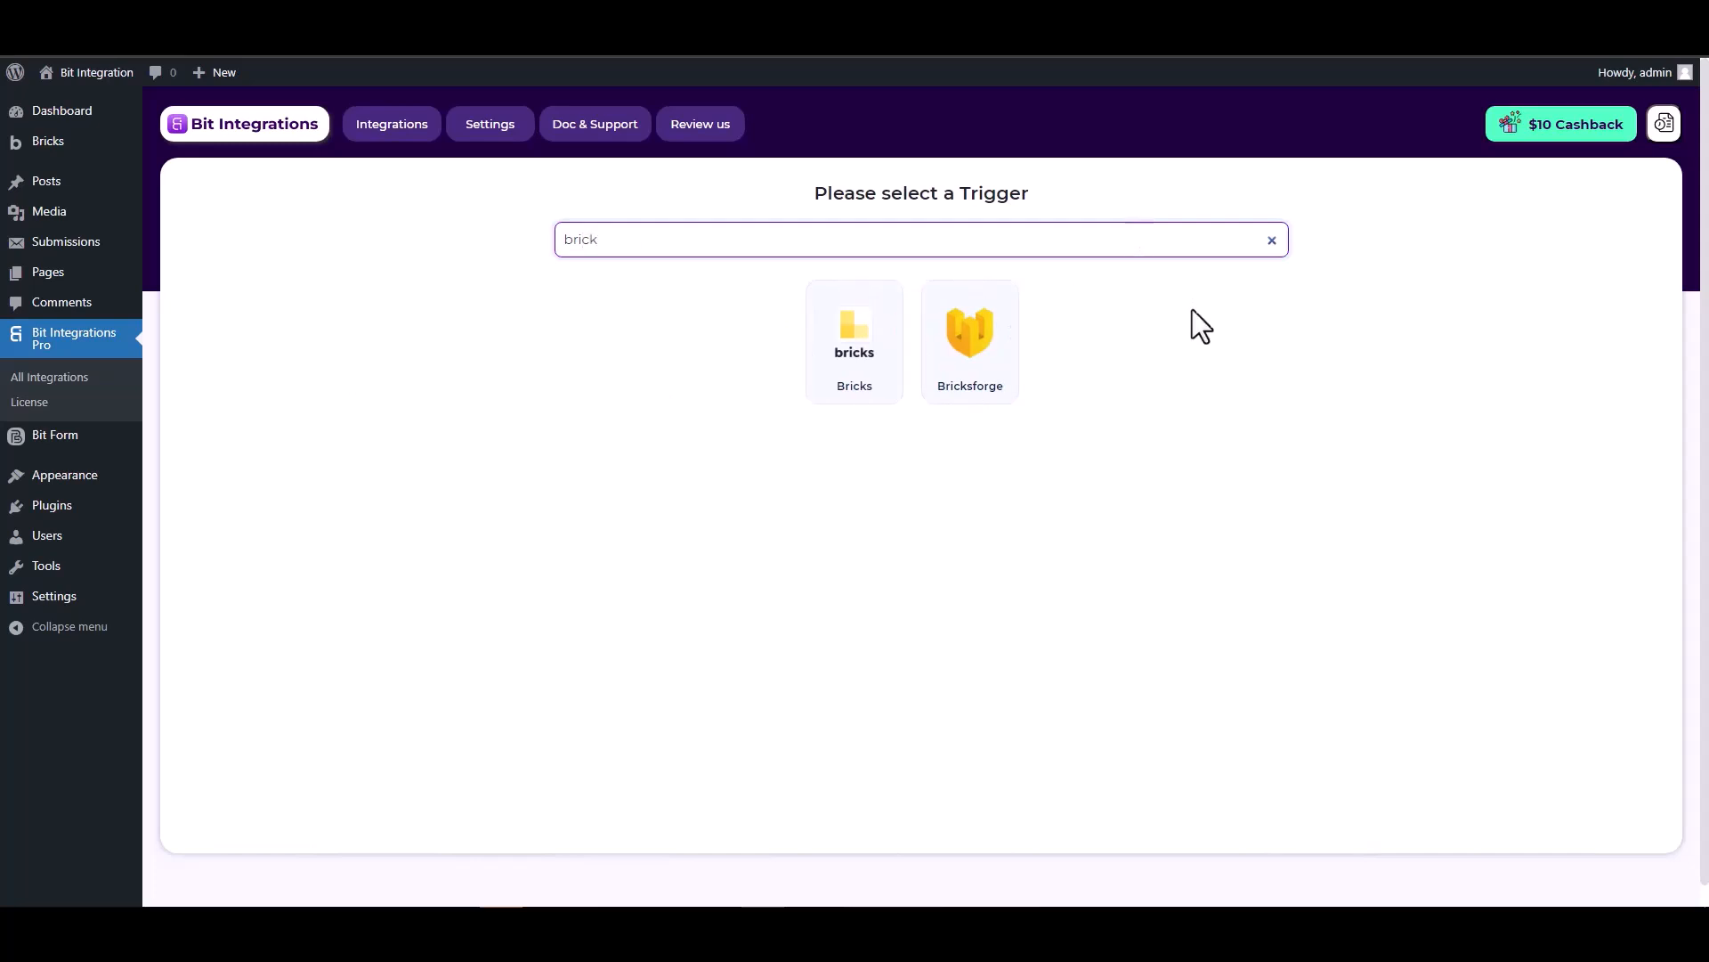
click(970, 348)
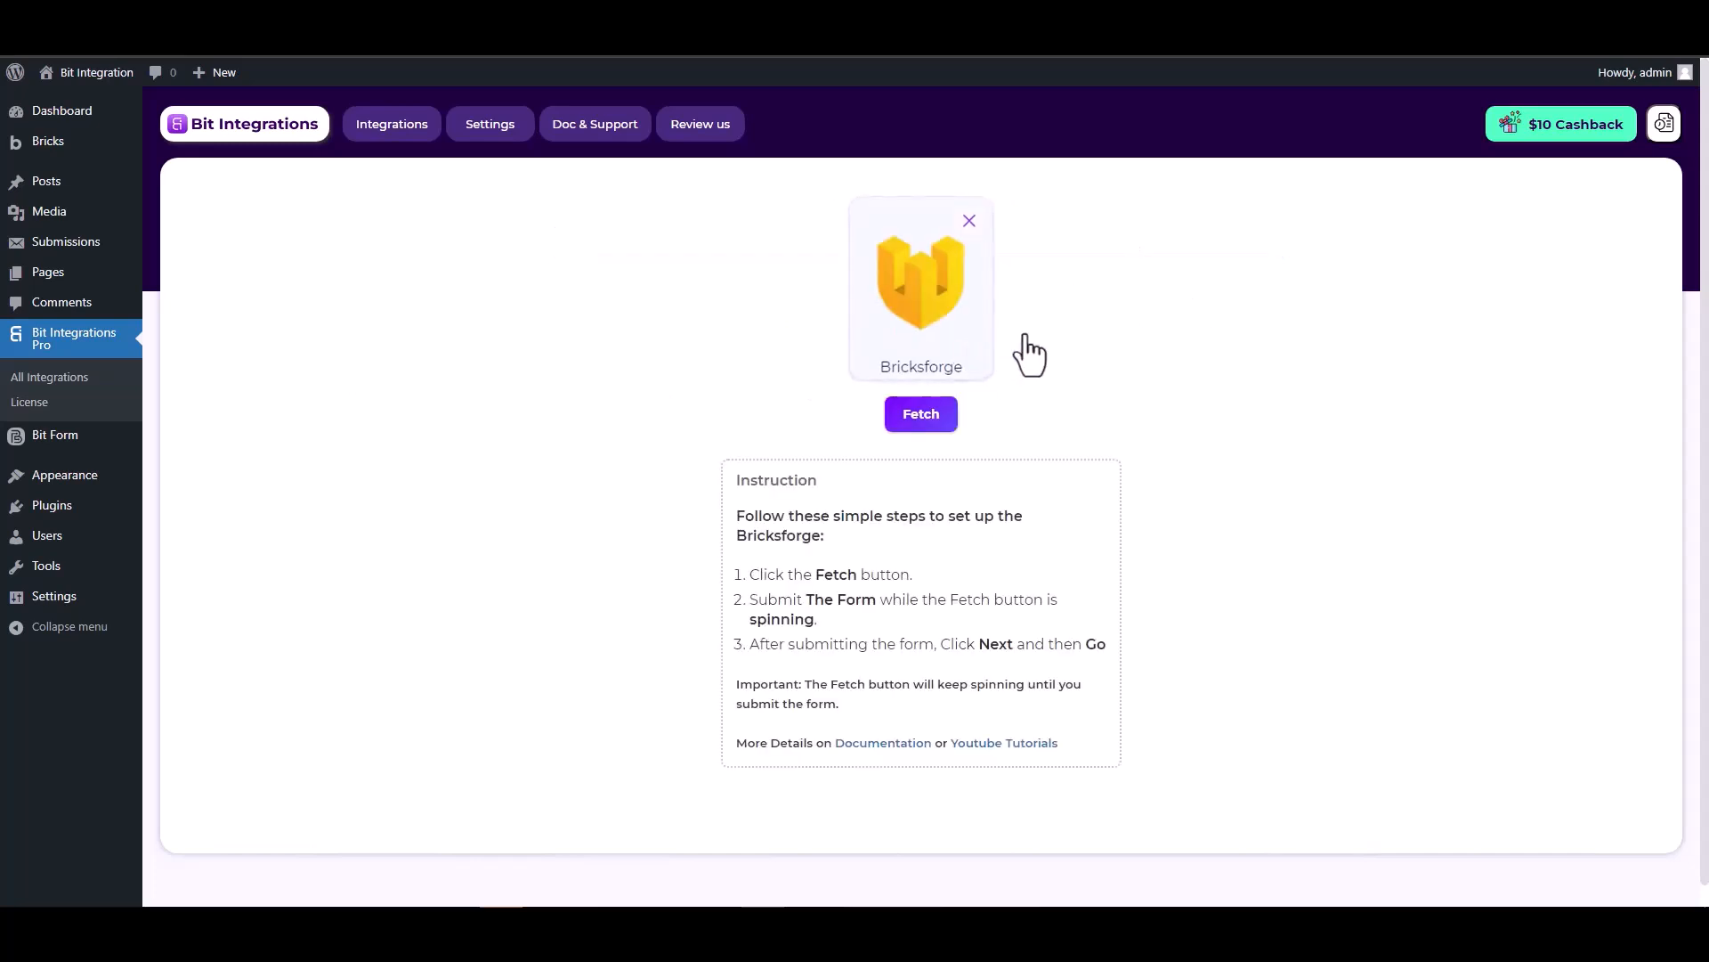
click(913, 420)
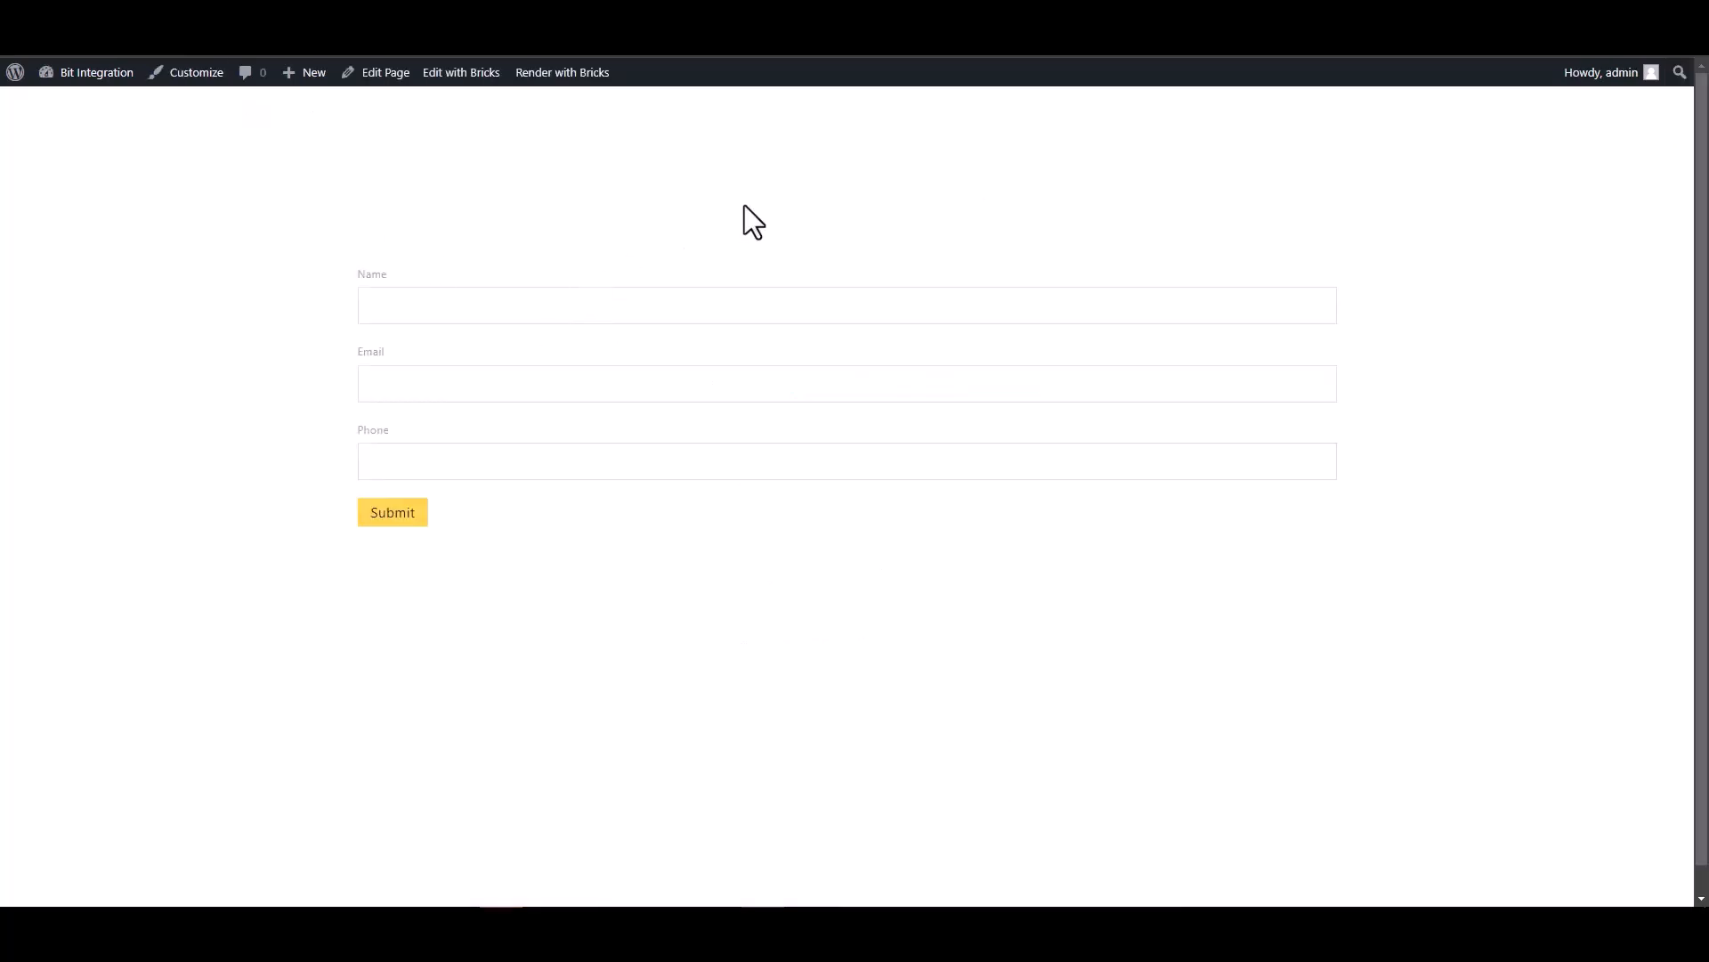
- Submit the Bricks form with test name 'te', a test e-mail and a test phone number
click(1195, 307)
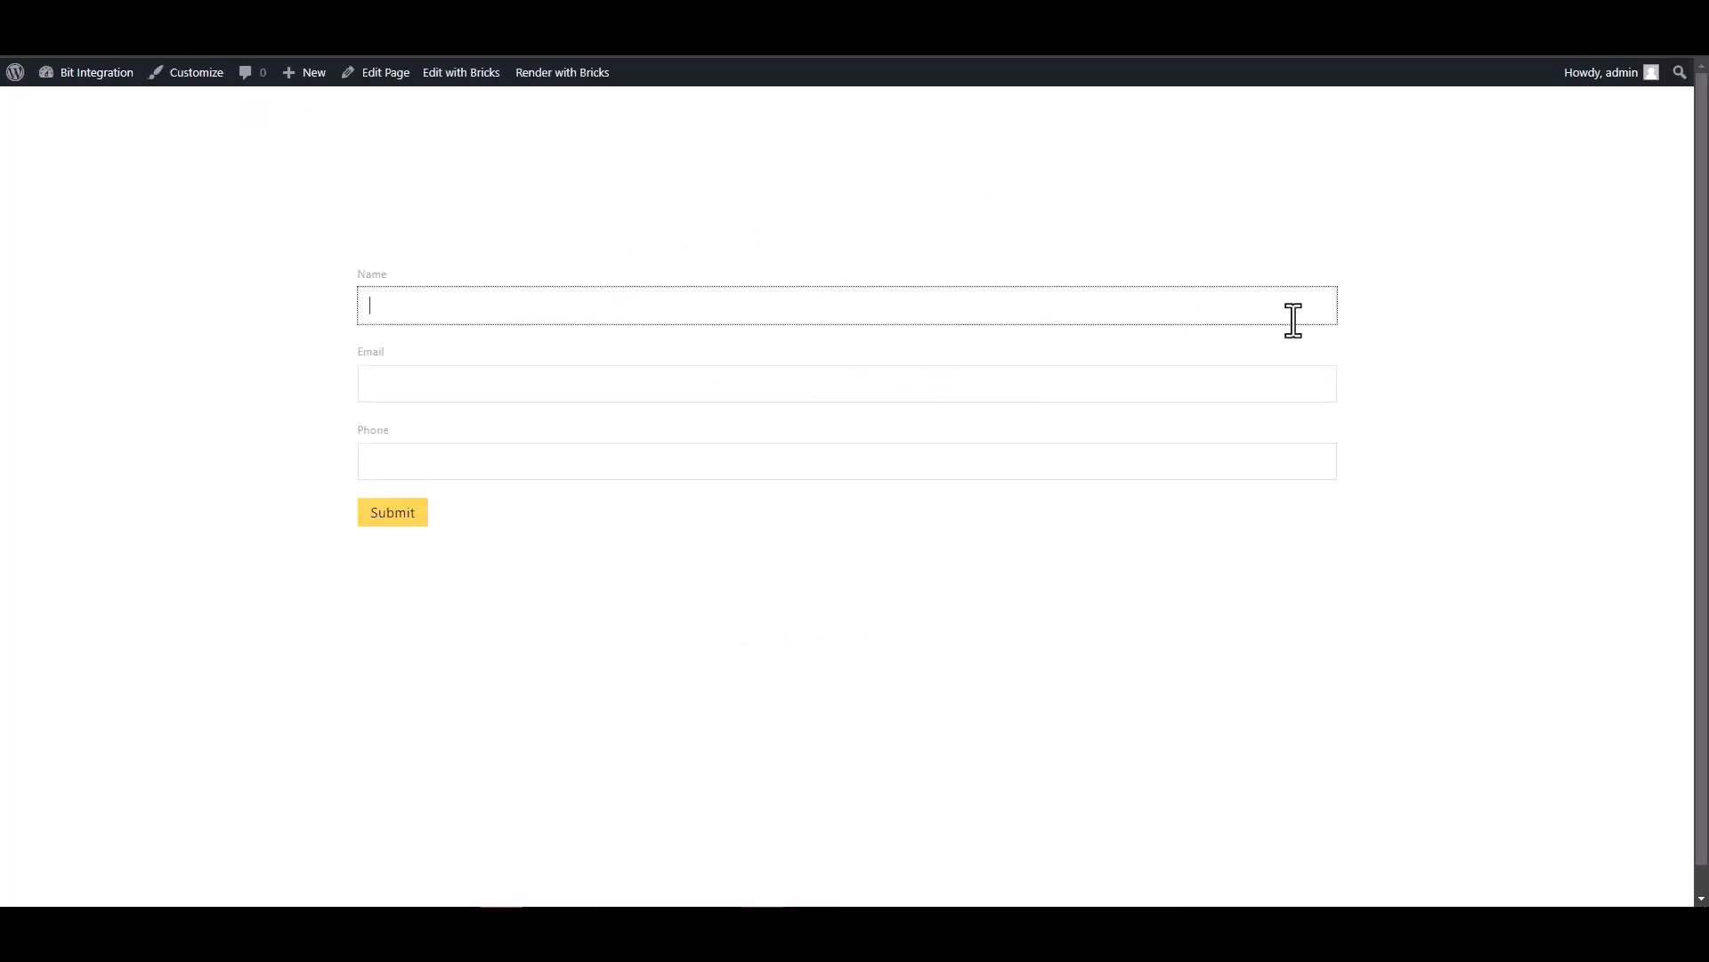
text(te)
click(1298, 380)
text(test@gmail.com)
click(1193, 459)
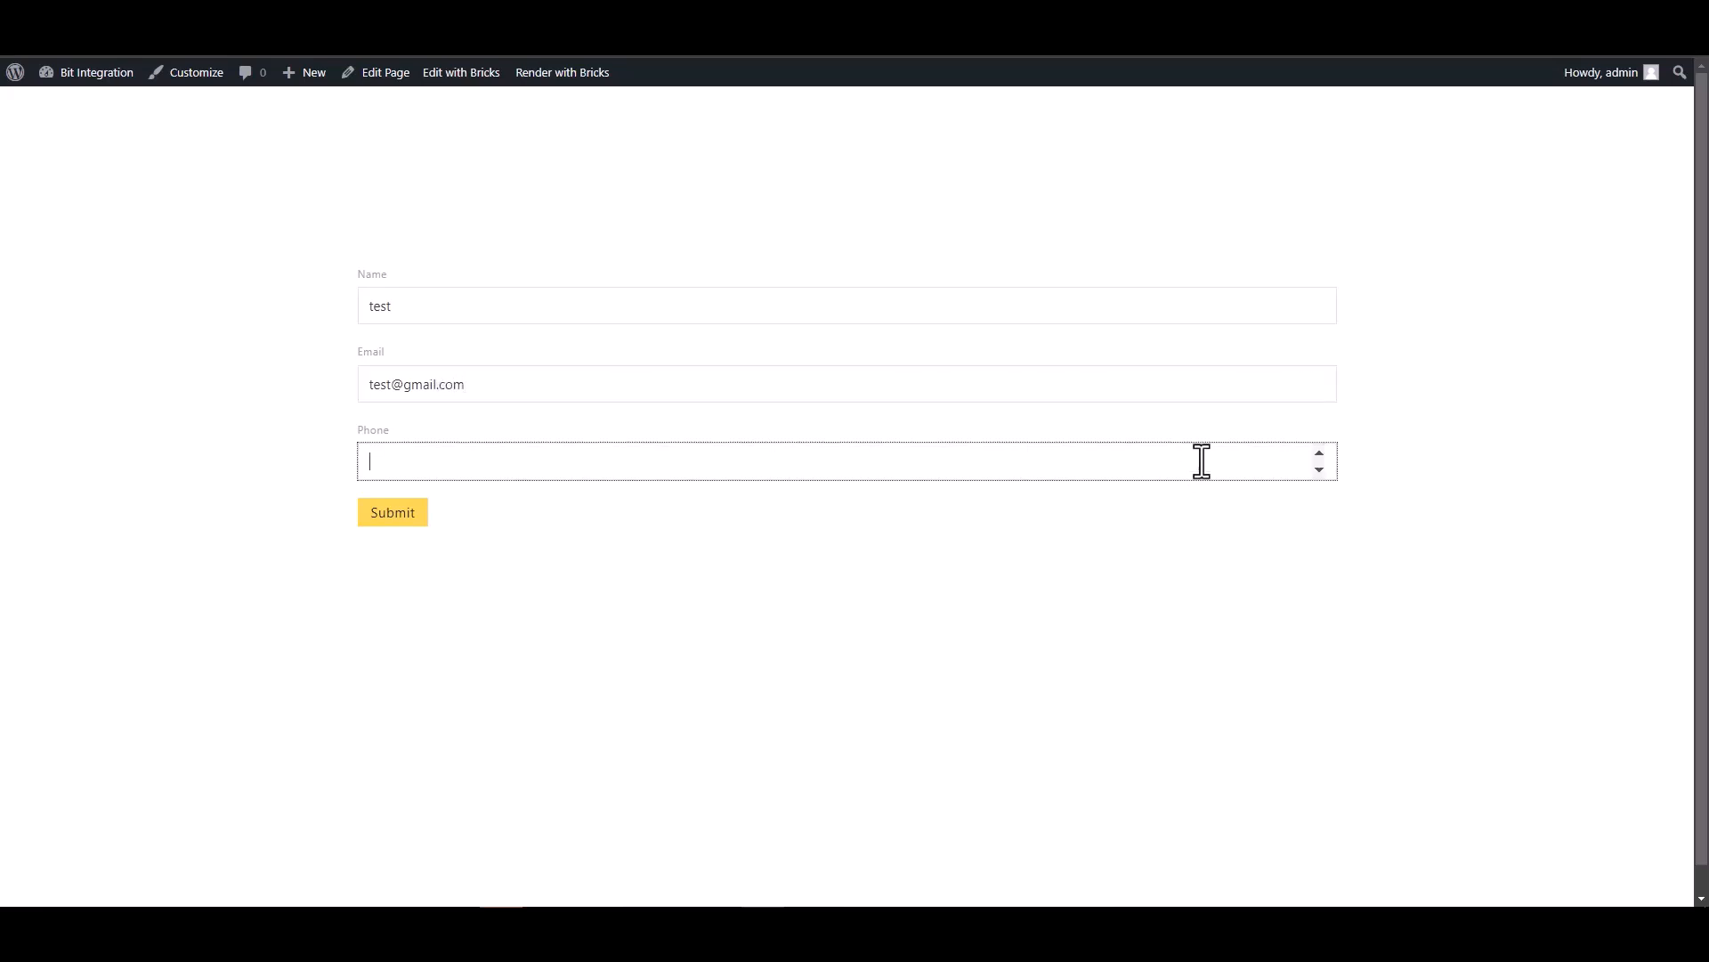
text(123456)
click(412, 523)
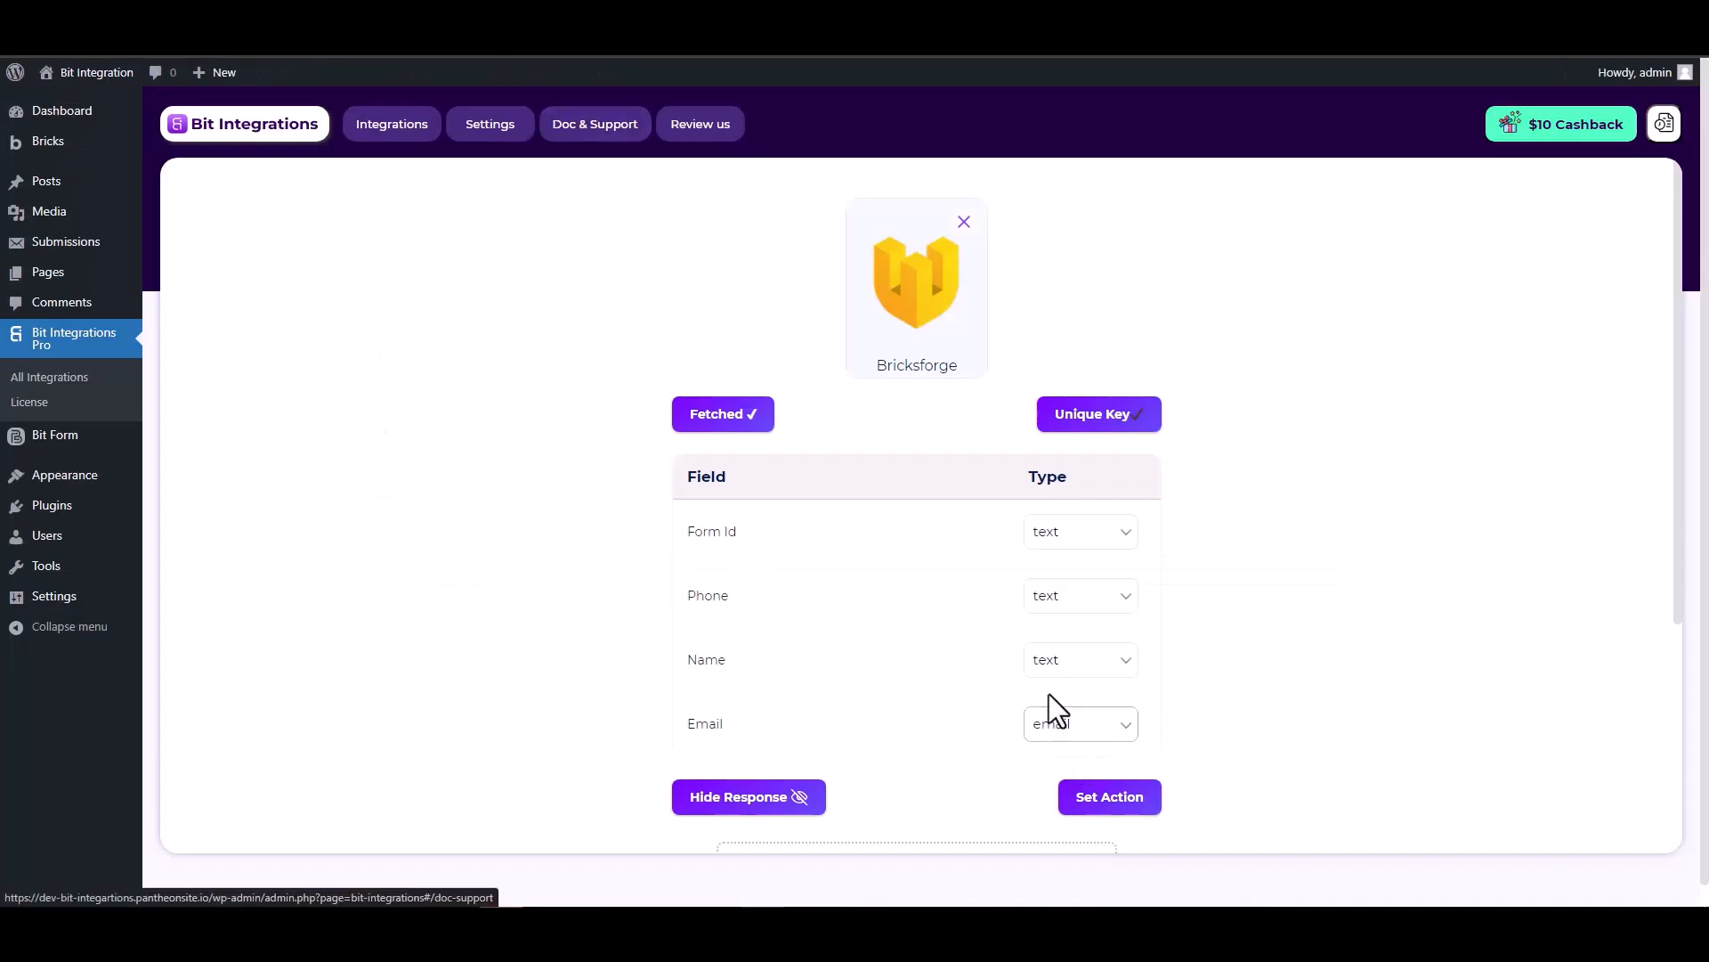
- Move on to the action step and select CopperCRM after searching 'copp'
scroll(1050, 694, down, 2)
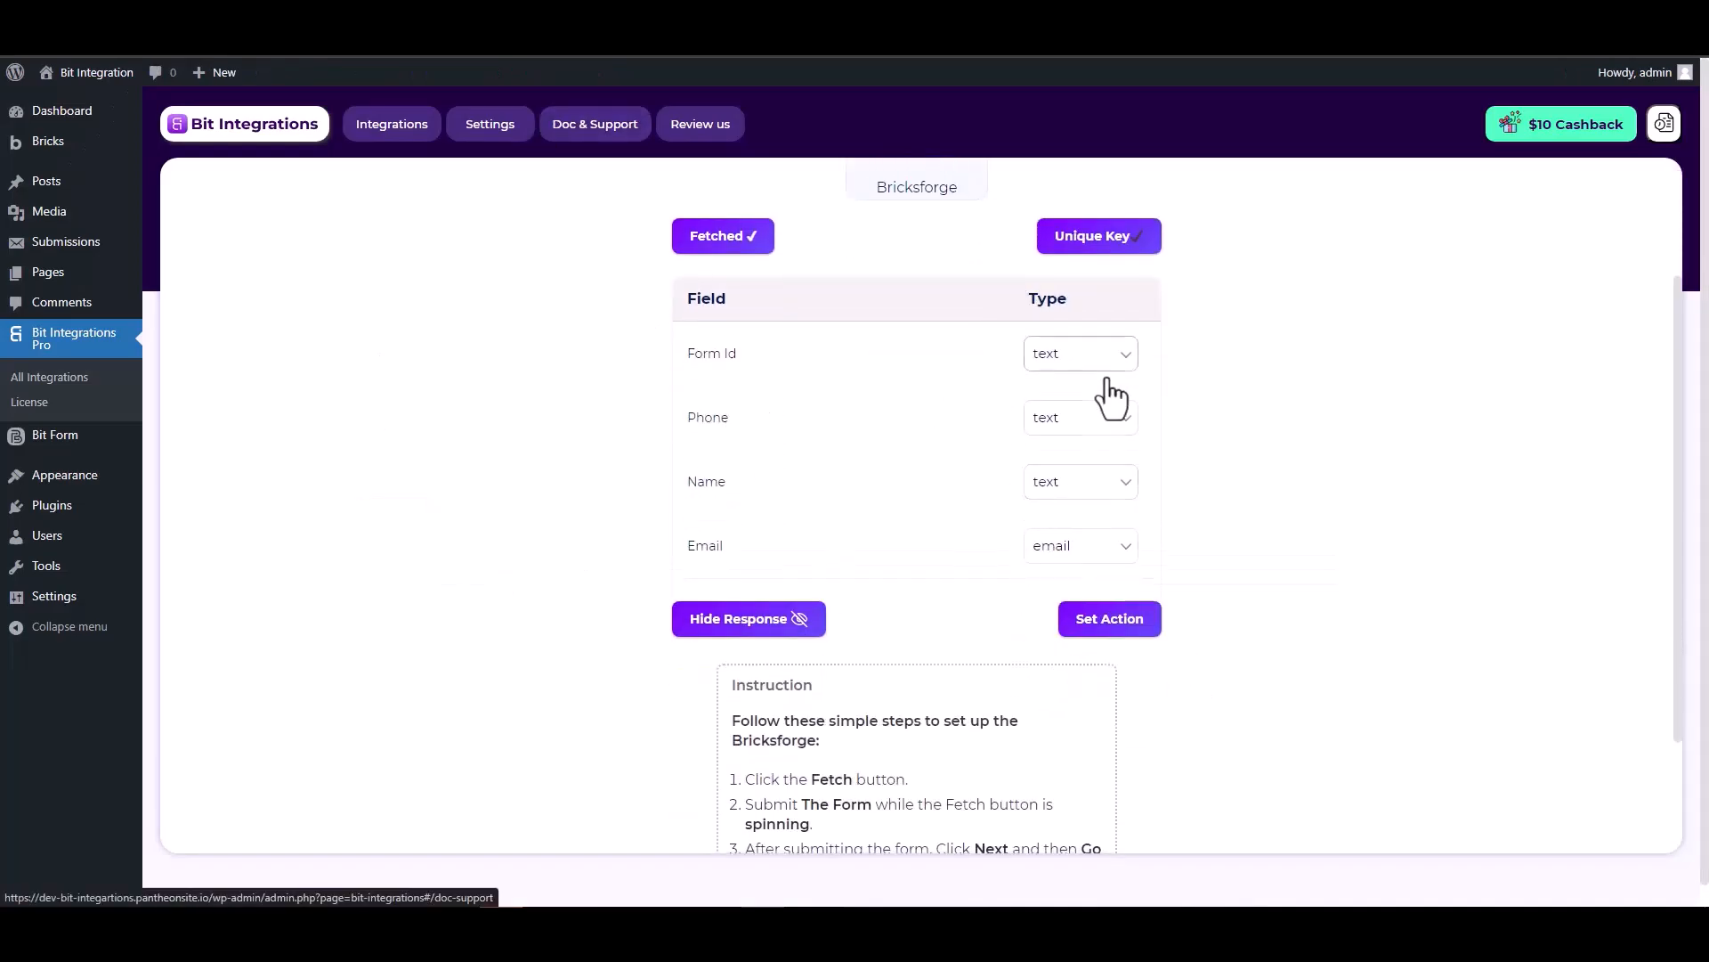
scroll(1222, 435, up, 2)
scroll(1222, 435, down, 1)
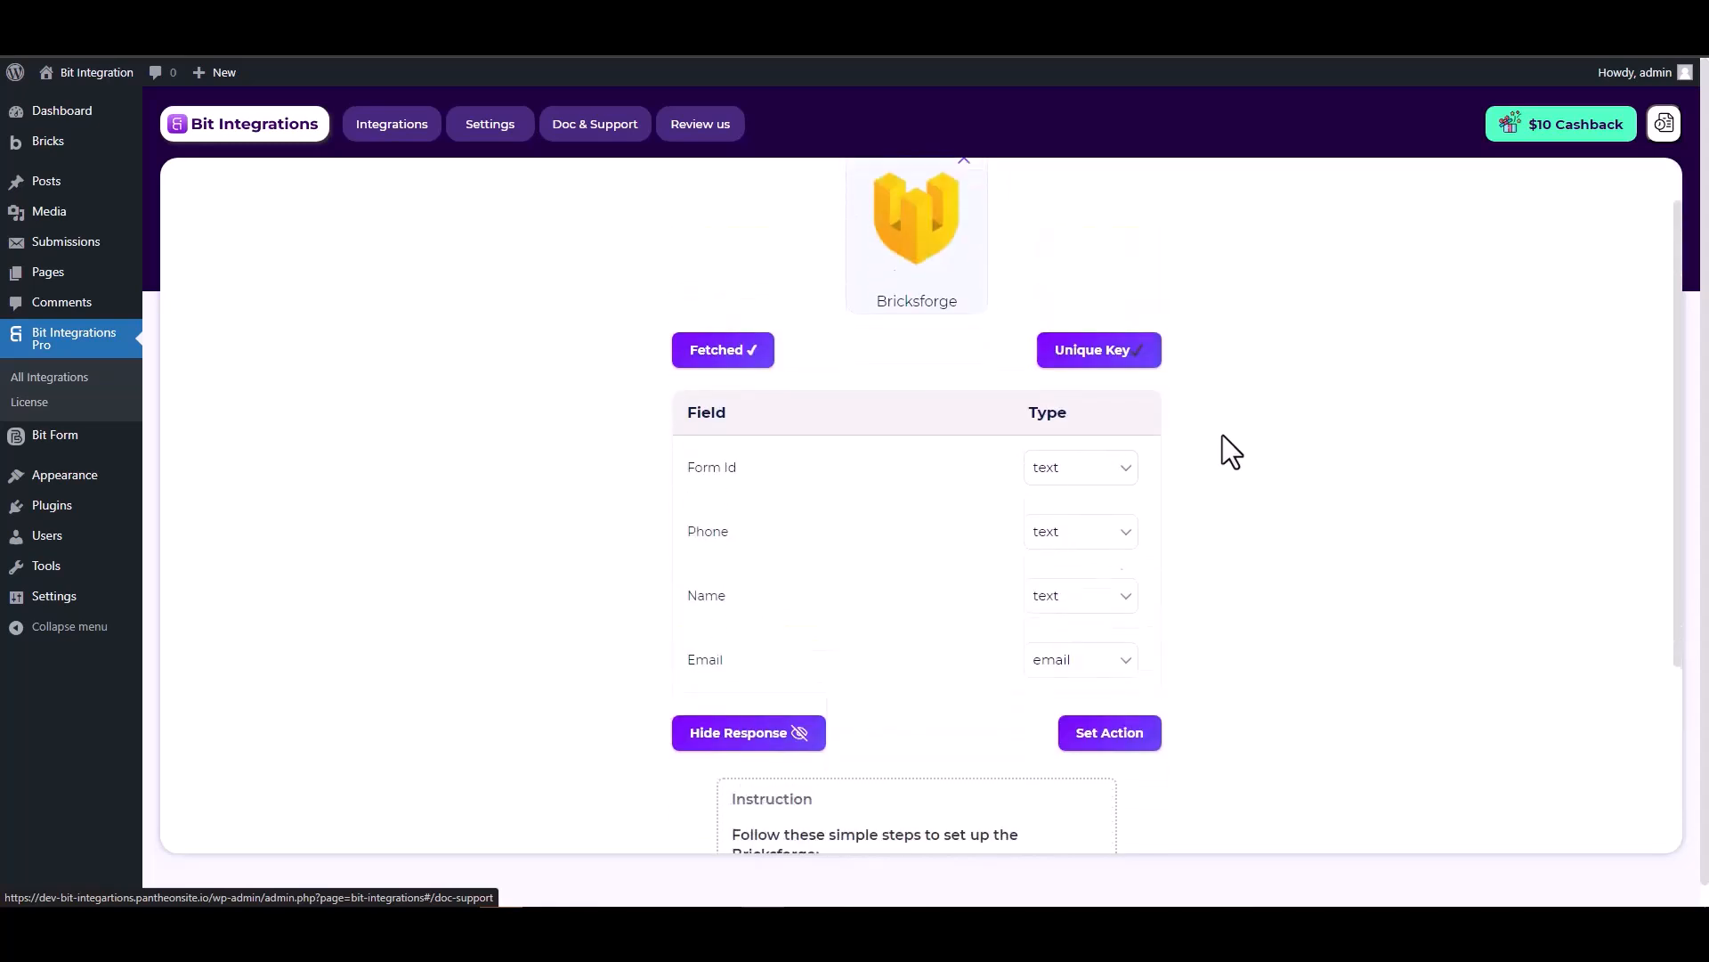
click(1113, 713)
click(1033, 595)
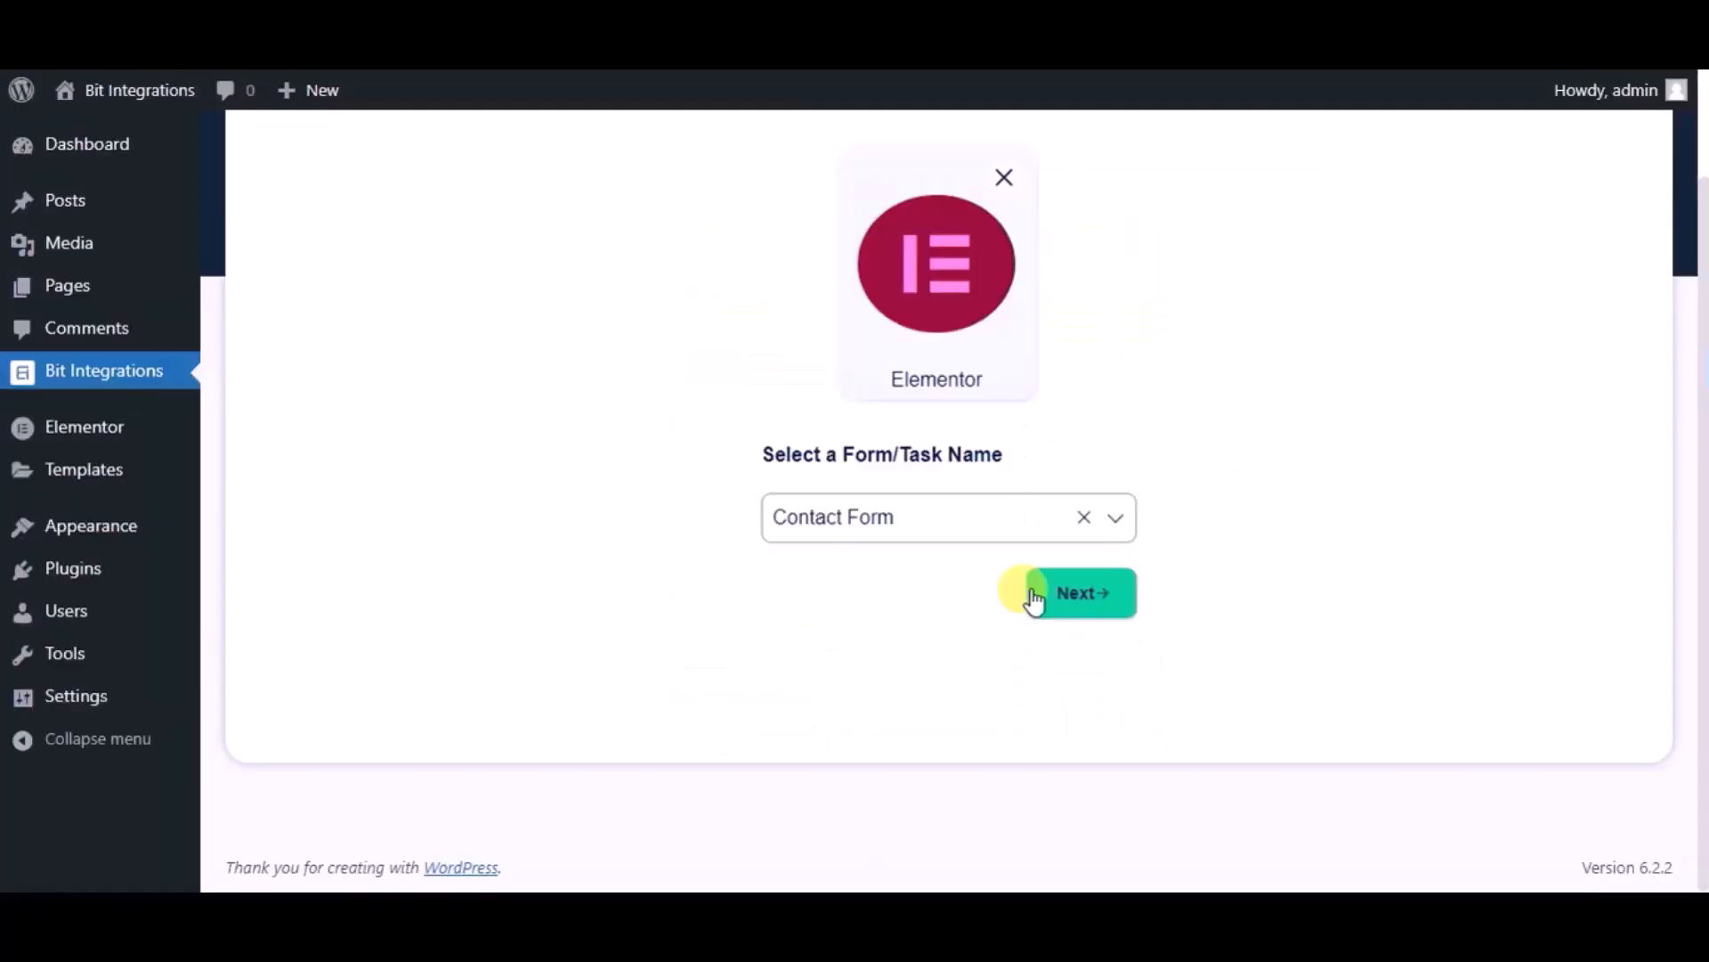
click(922, 202)
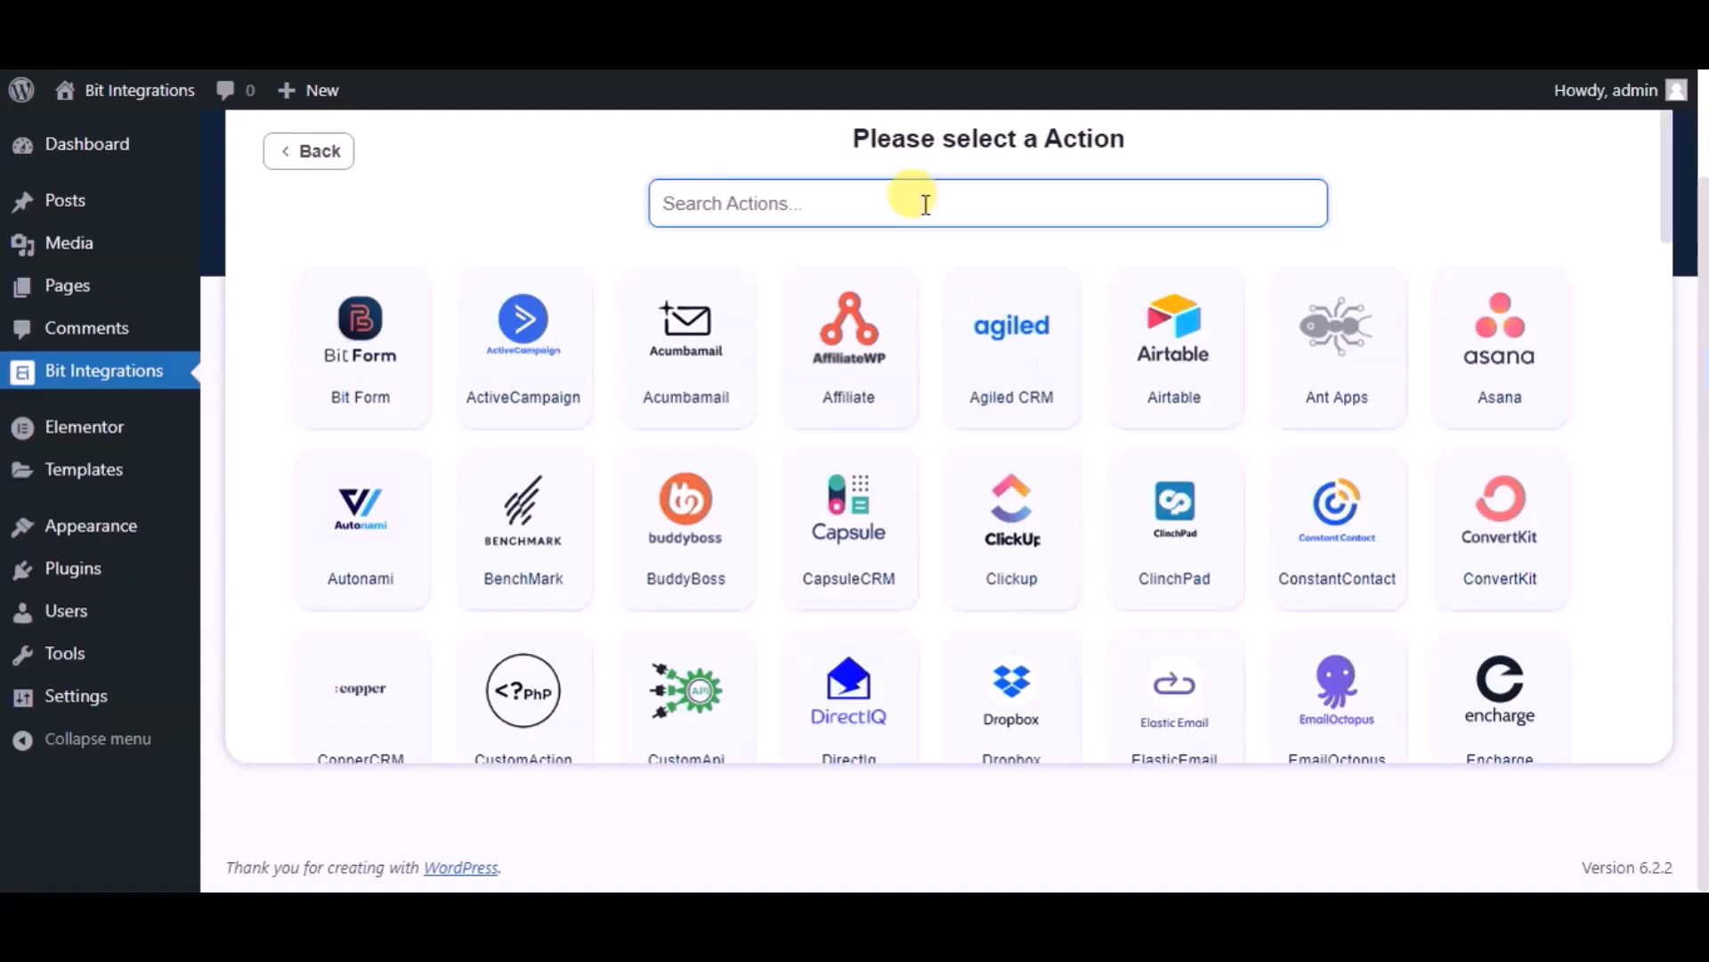
text(copp)
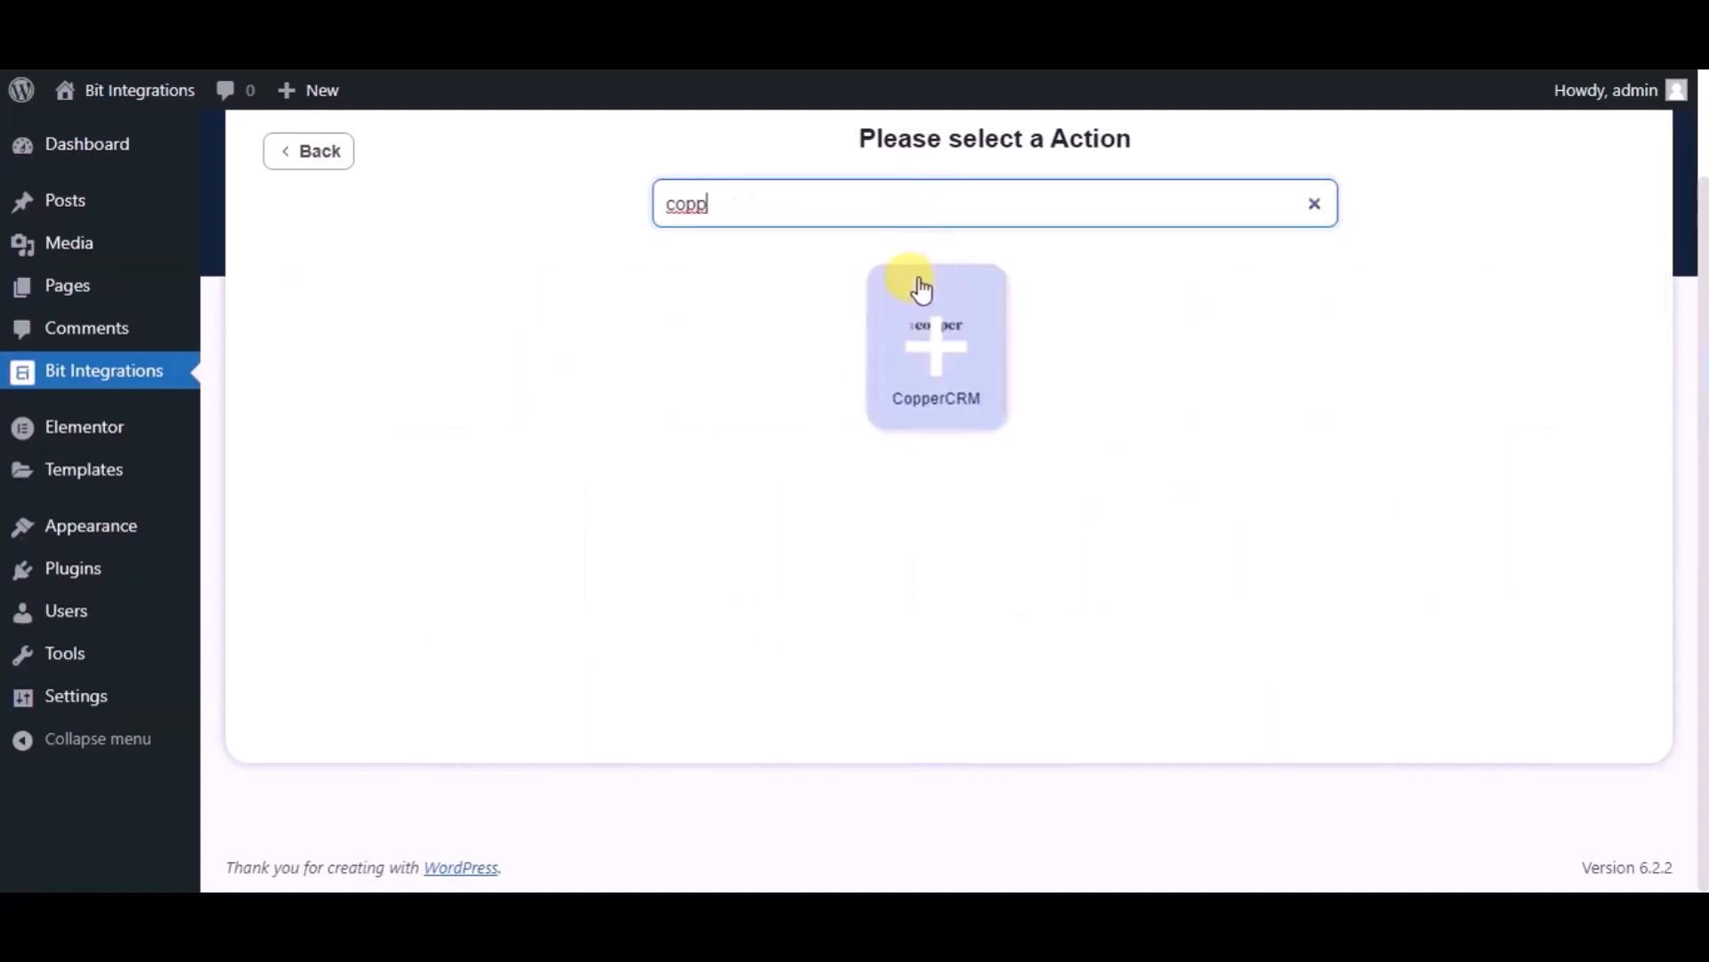
click(920, 289)
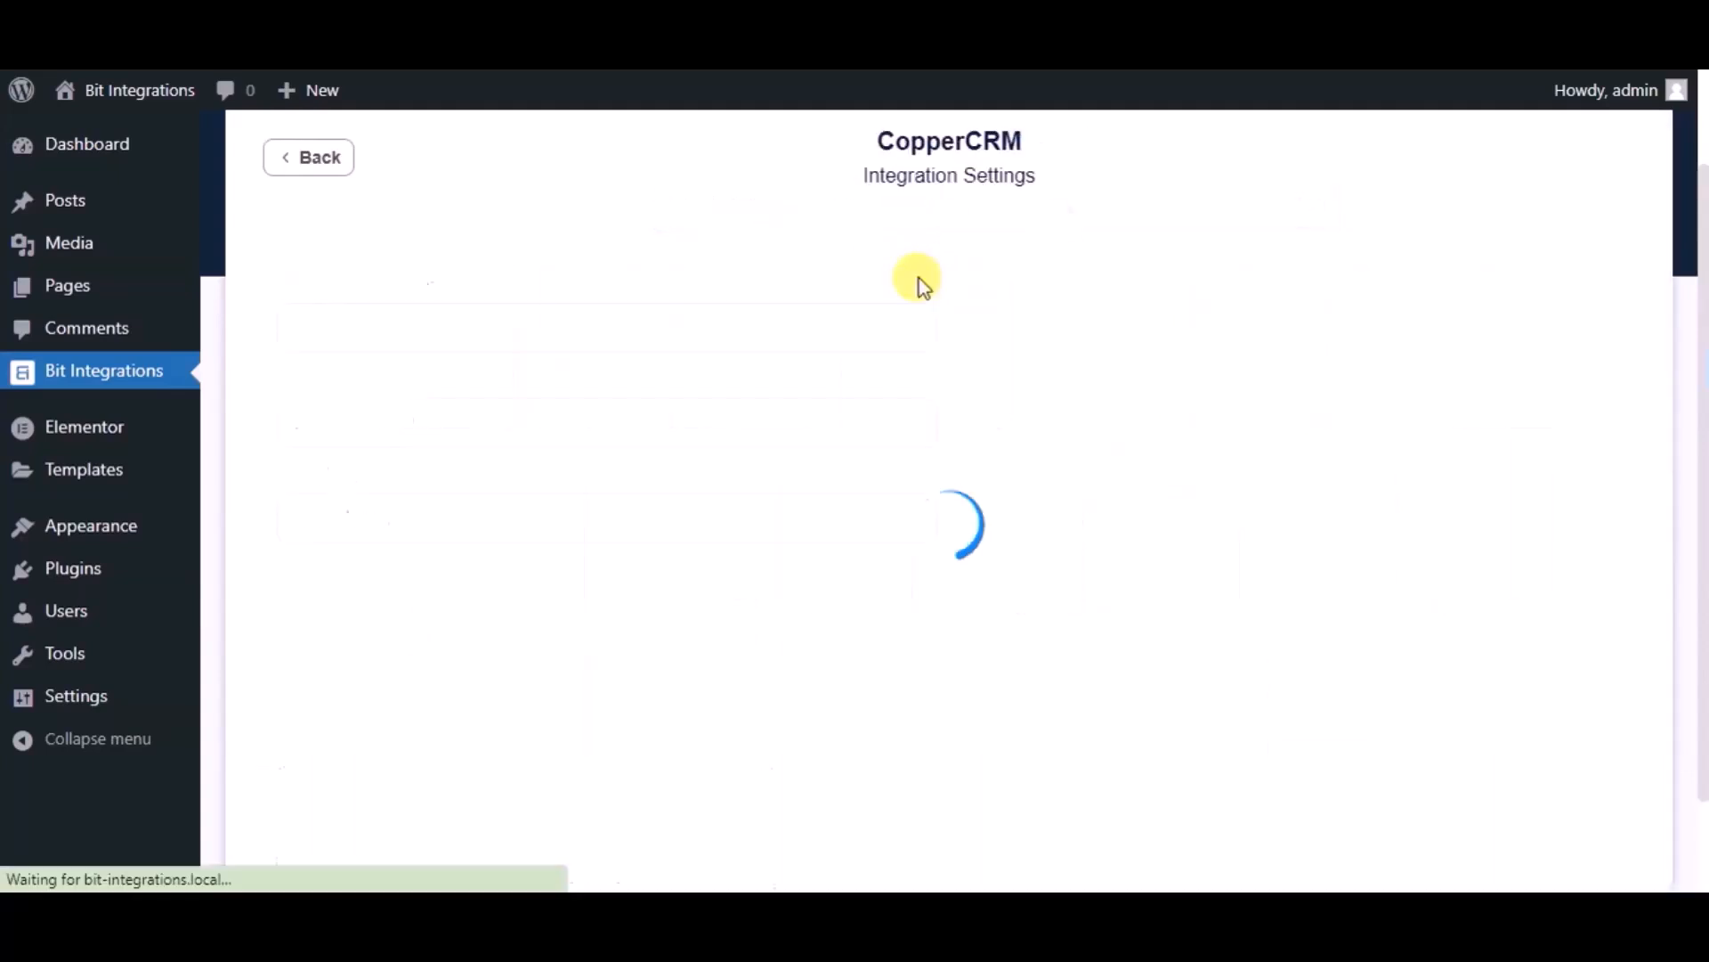
- Rename the CopperCRM integration to 'Bit Integrations' and focus the API Email field
click(649, 312)
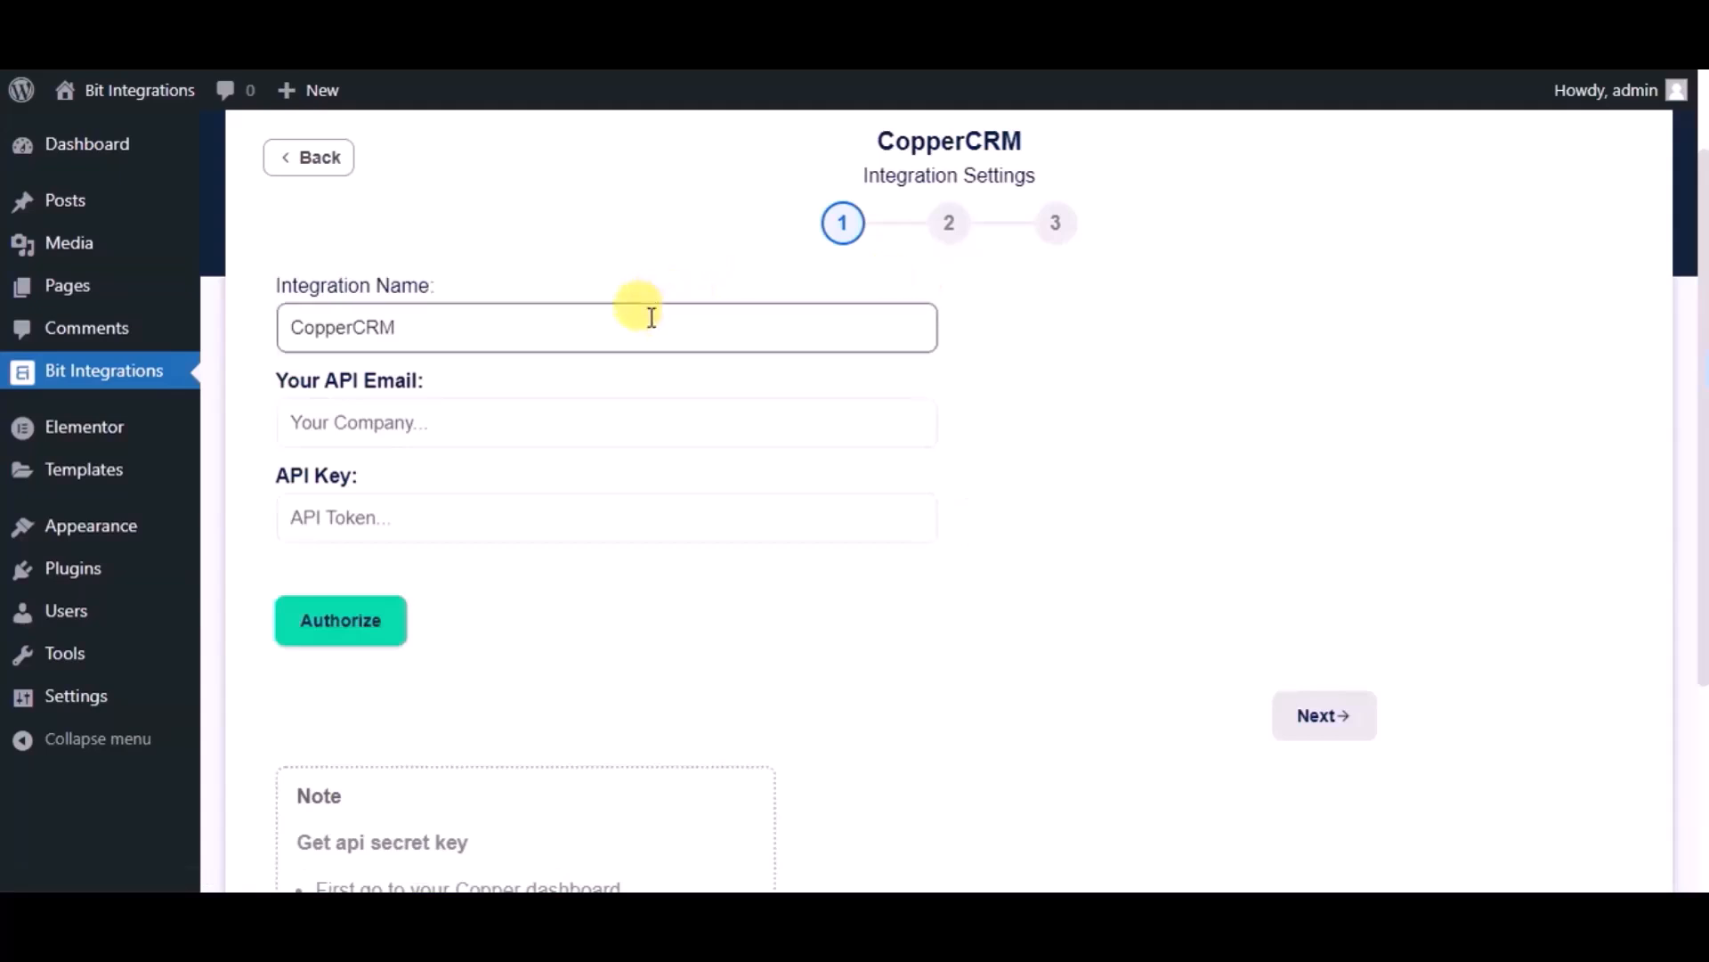
key(ctrl+a)
text(Bi)
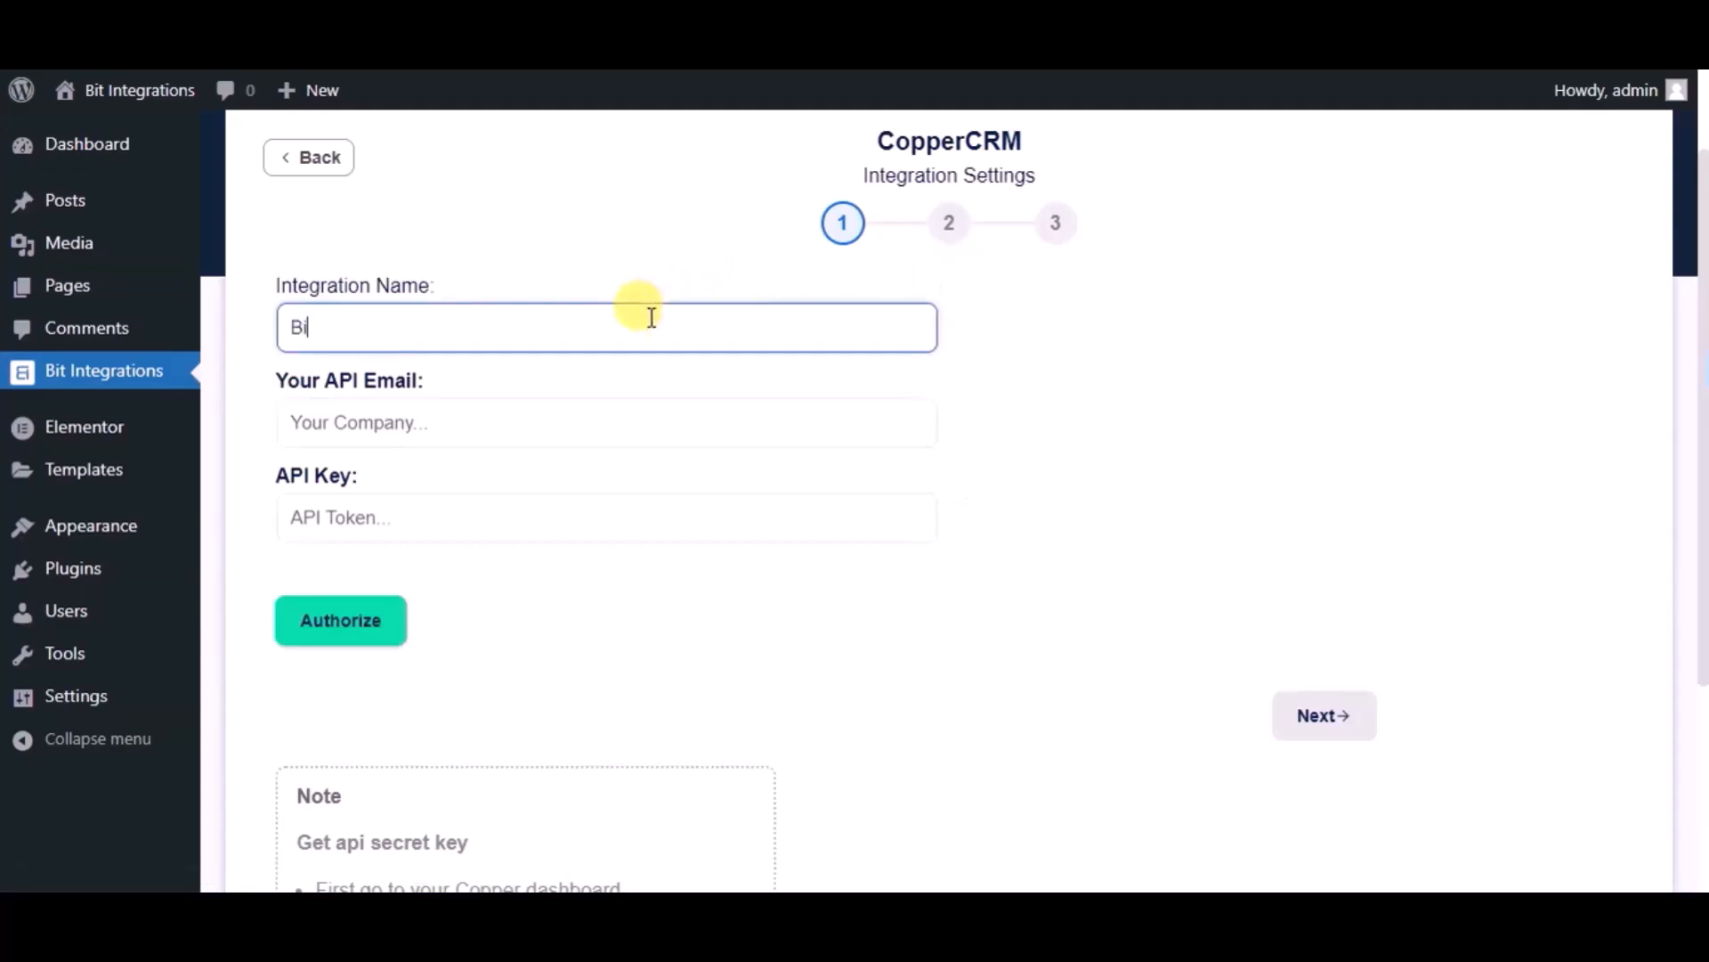
text(t Integrations)
click(604, 406)
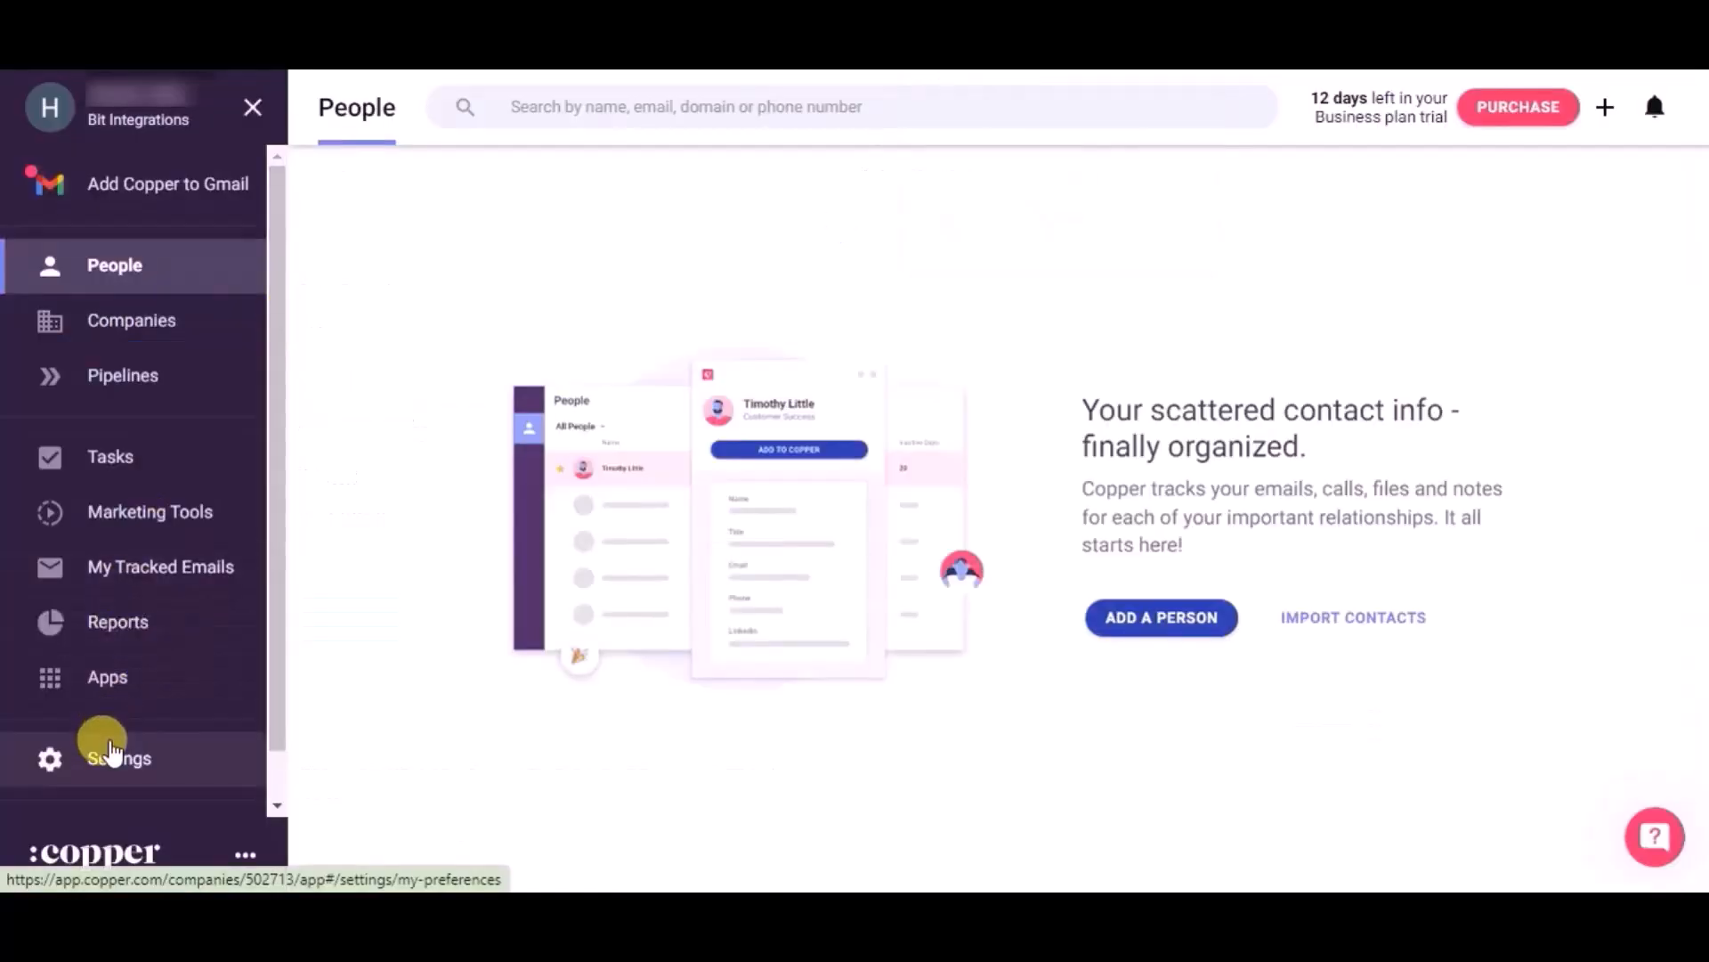
- Generate a new API key under Copper Settings > API Keys and select the creator's e-mail
click(110, 764)
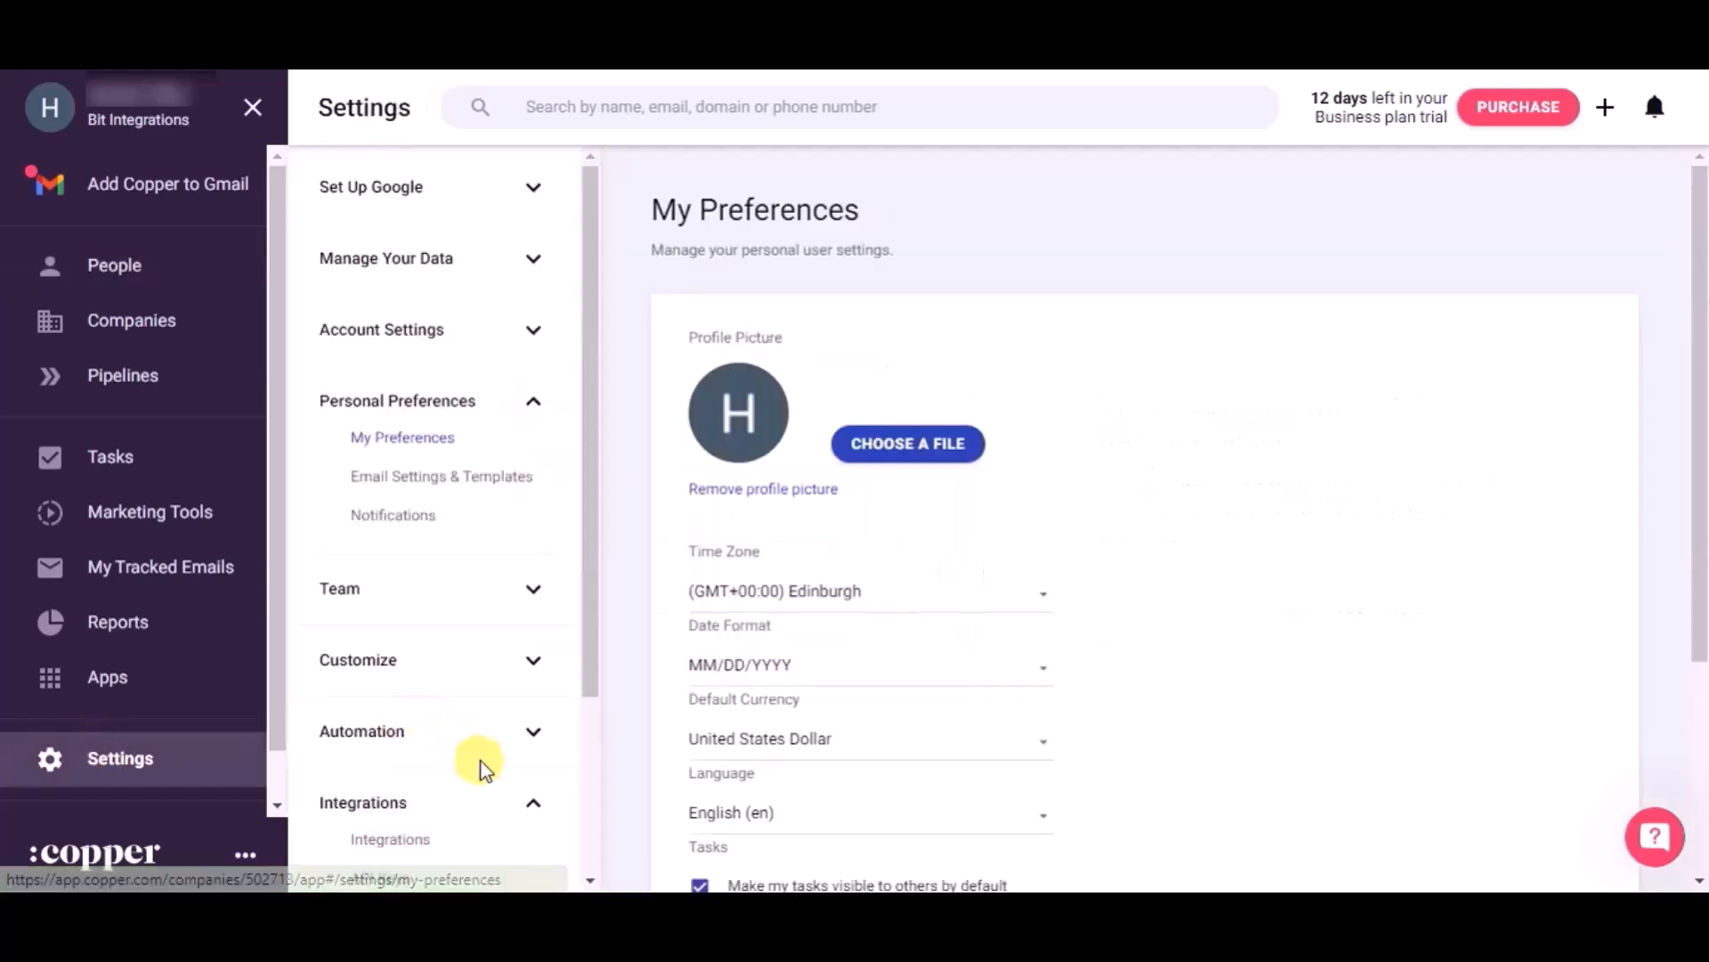
scroll(481, 766, down, 3)
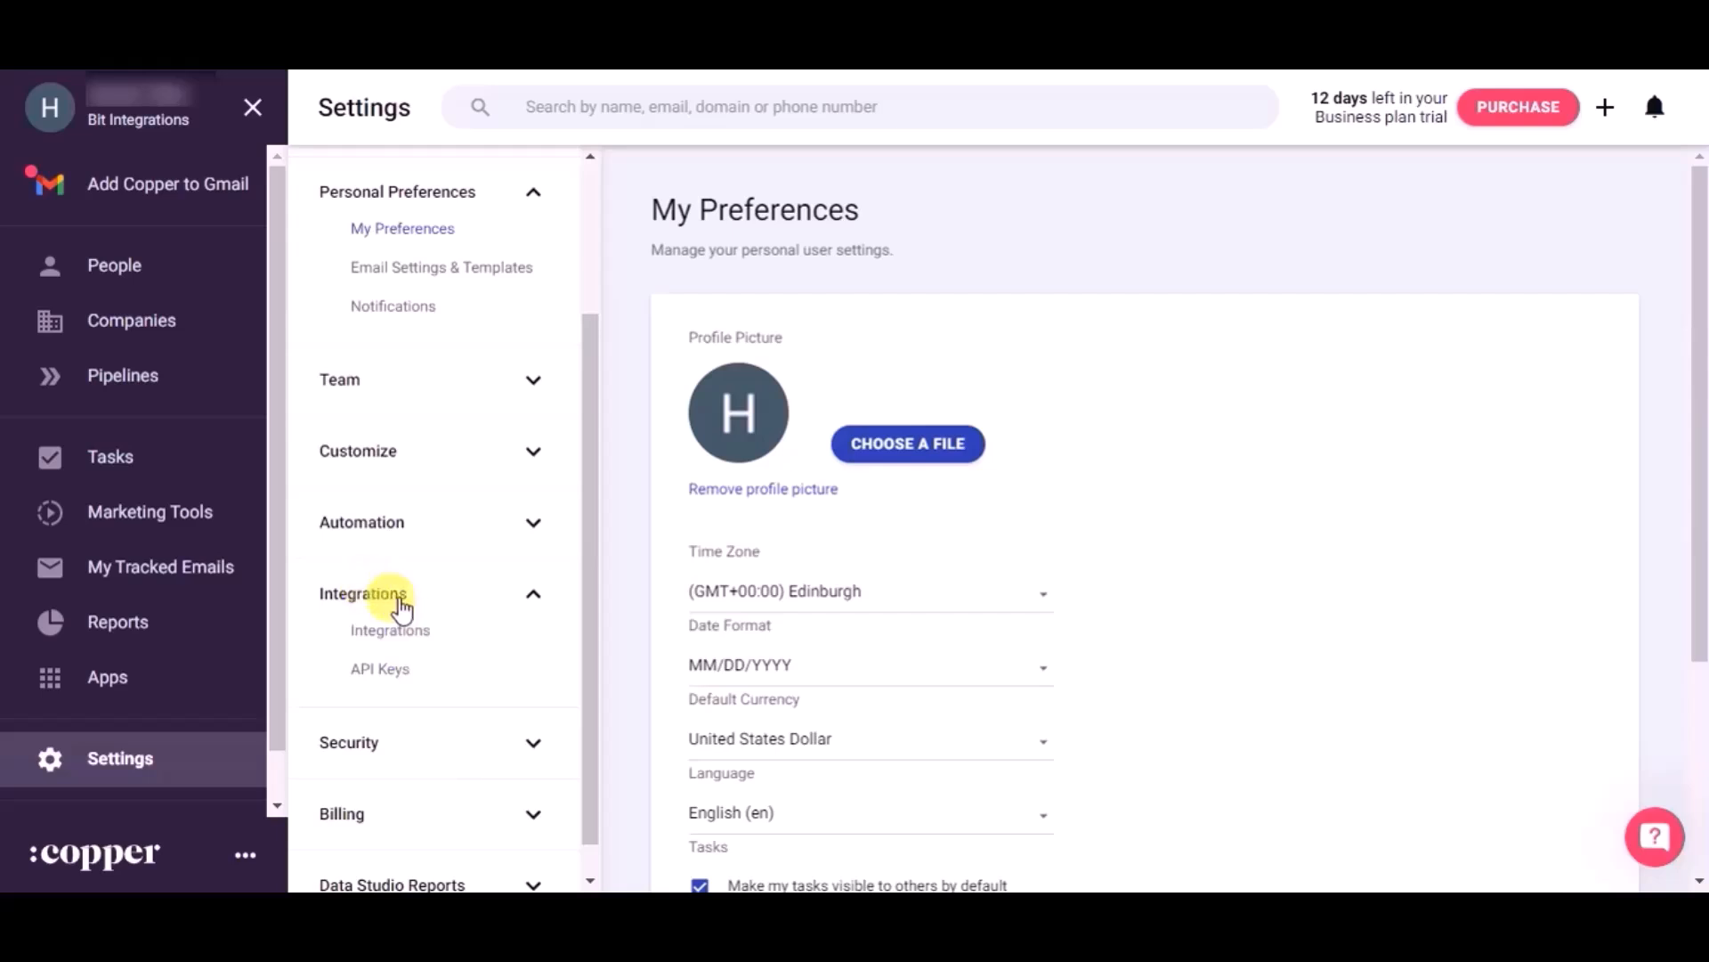
click(393, 681)
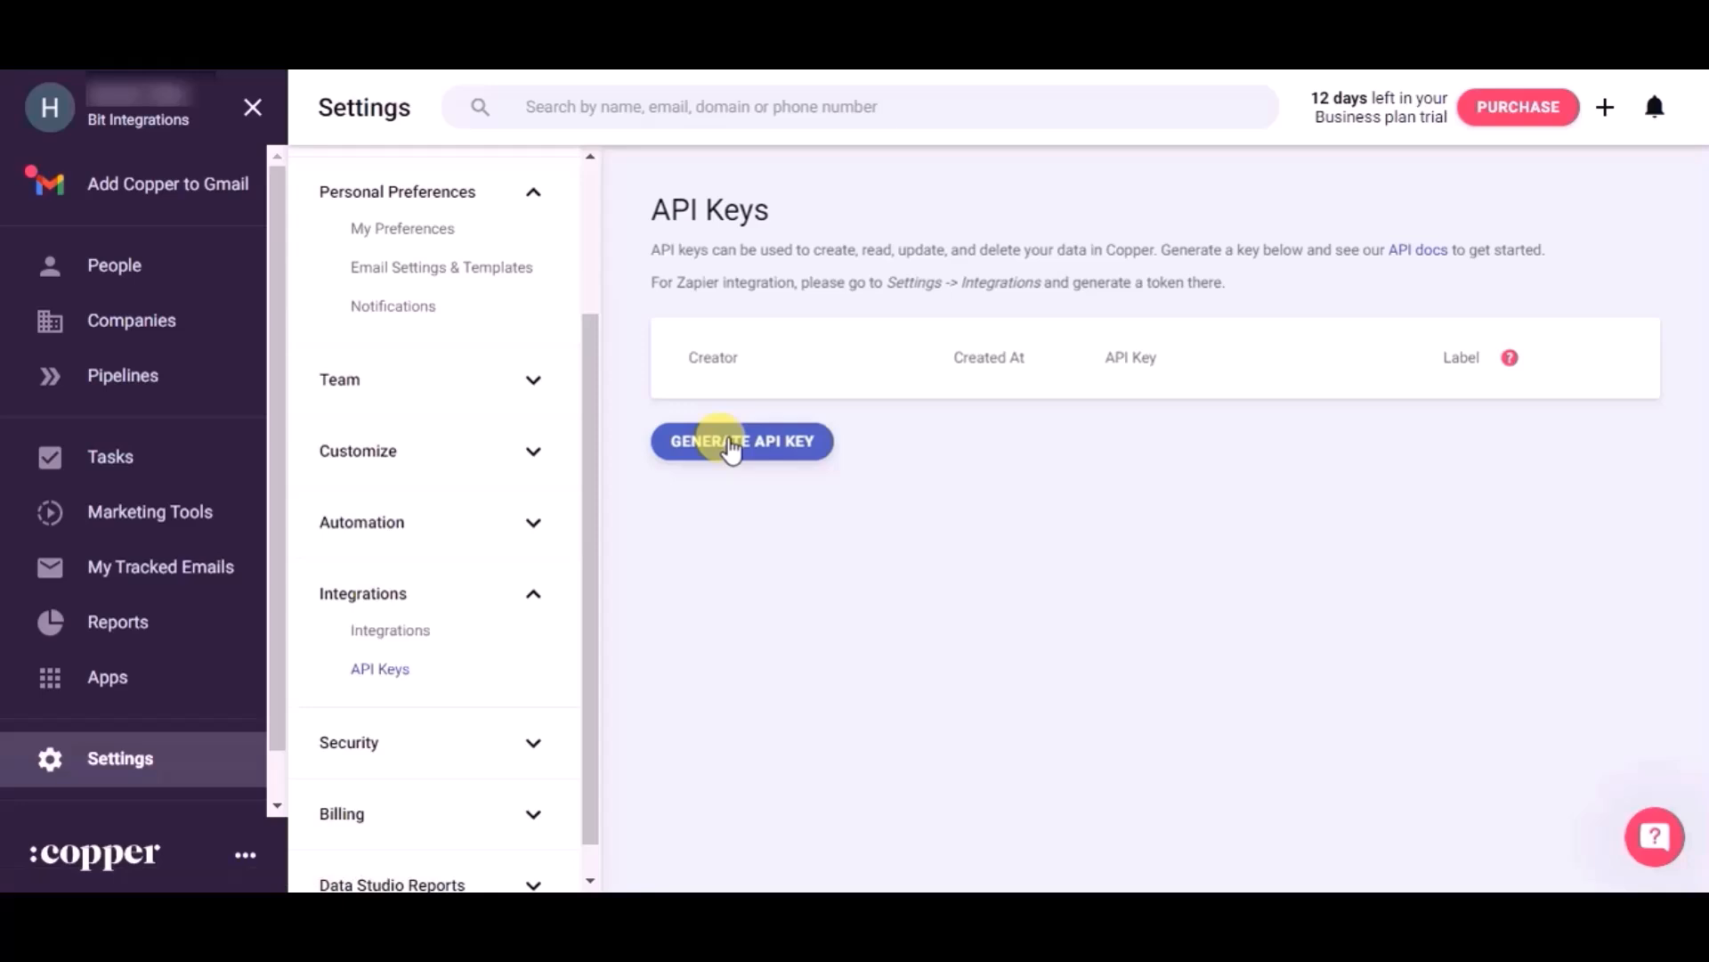
click(730, 445)
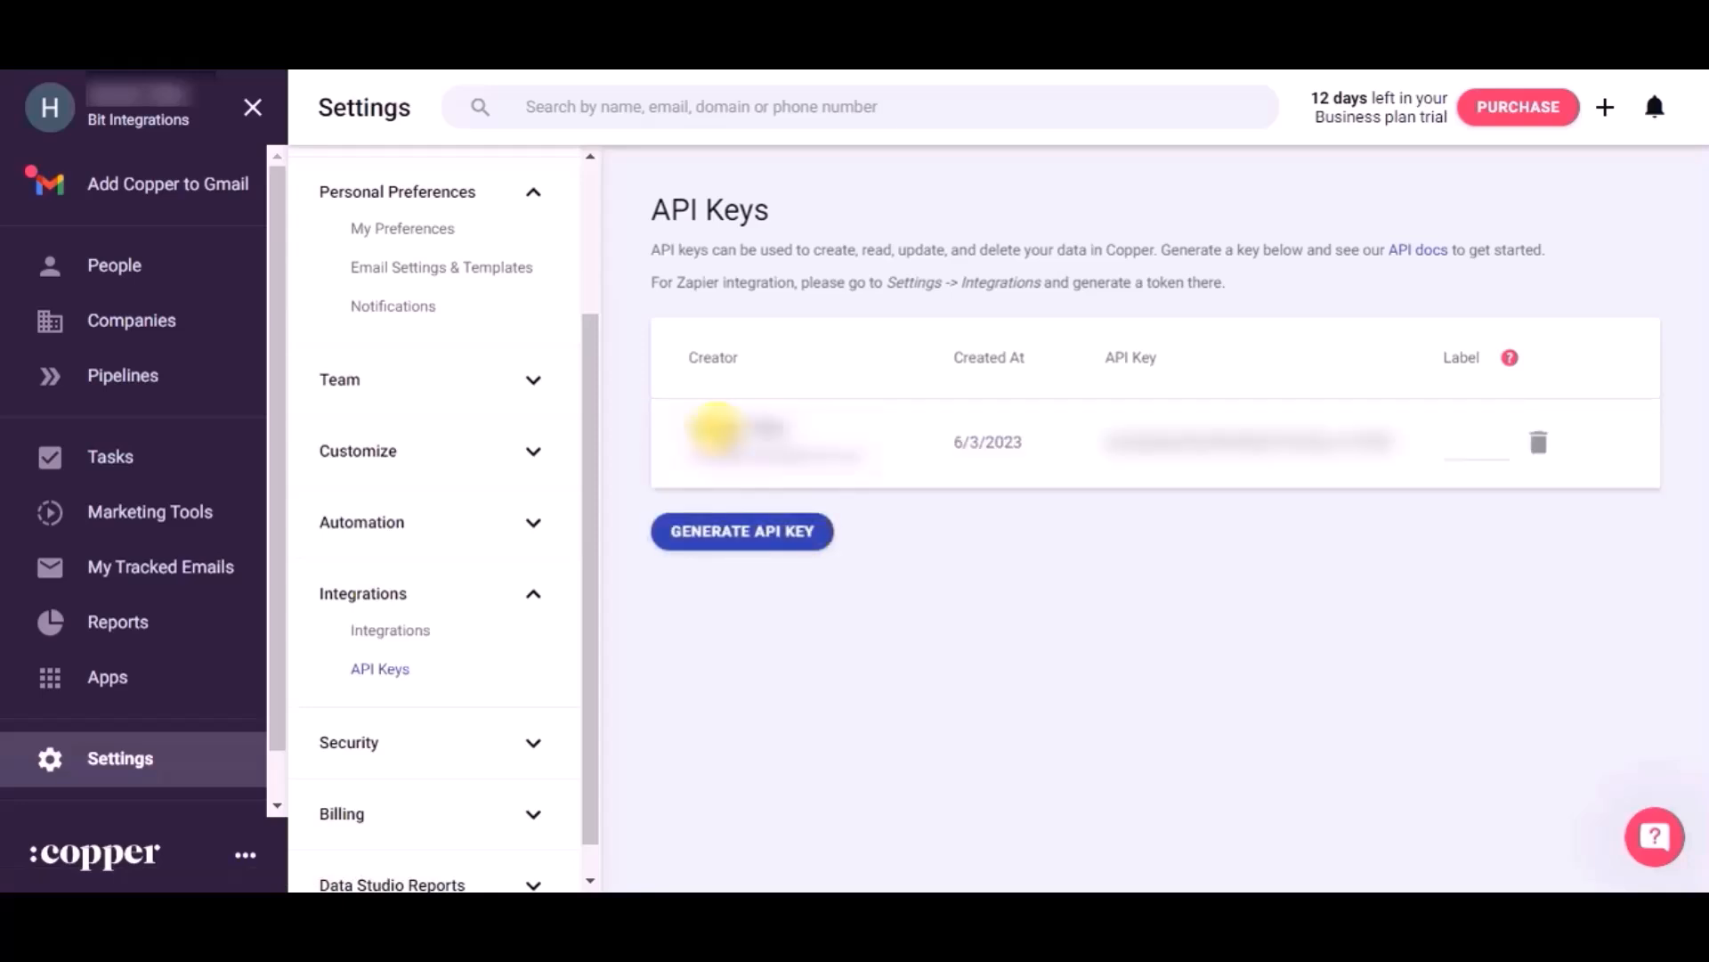
drag(864, 449, 672, 445)
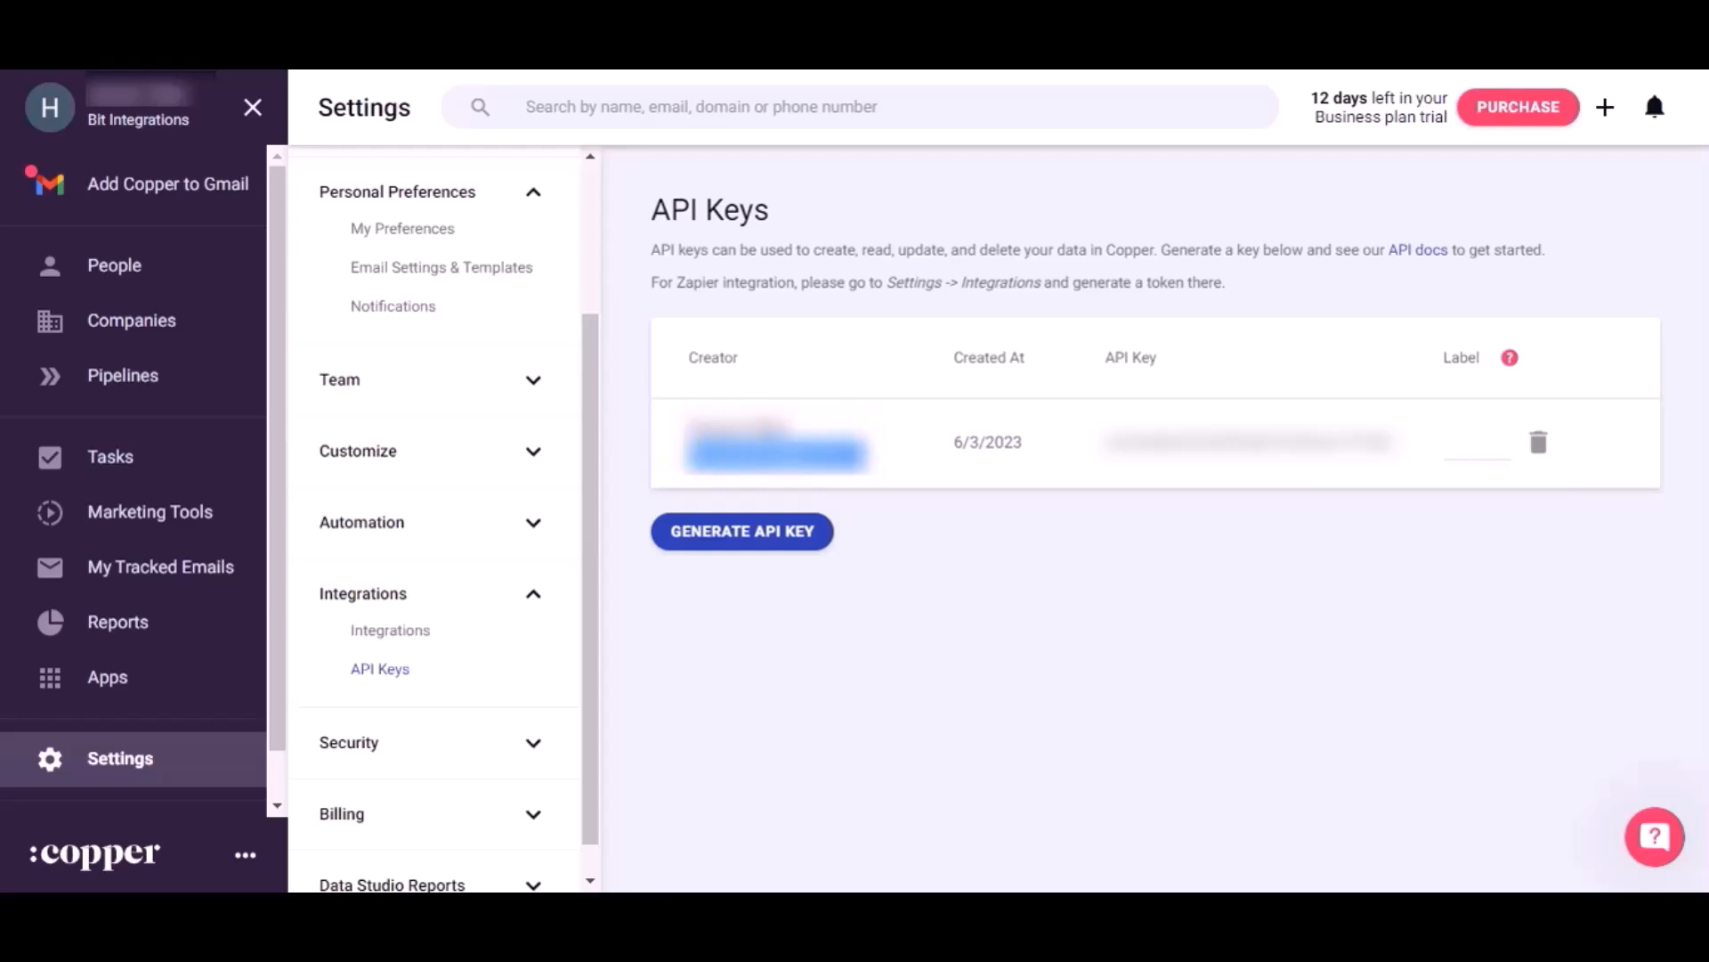
- Paste the copied creator e-mail into the CopperCRM API Email field
click(383, 18)
key(ctrl+v)
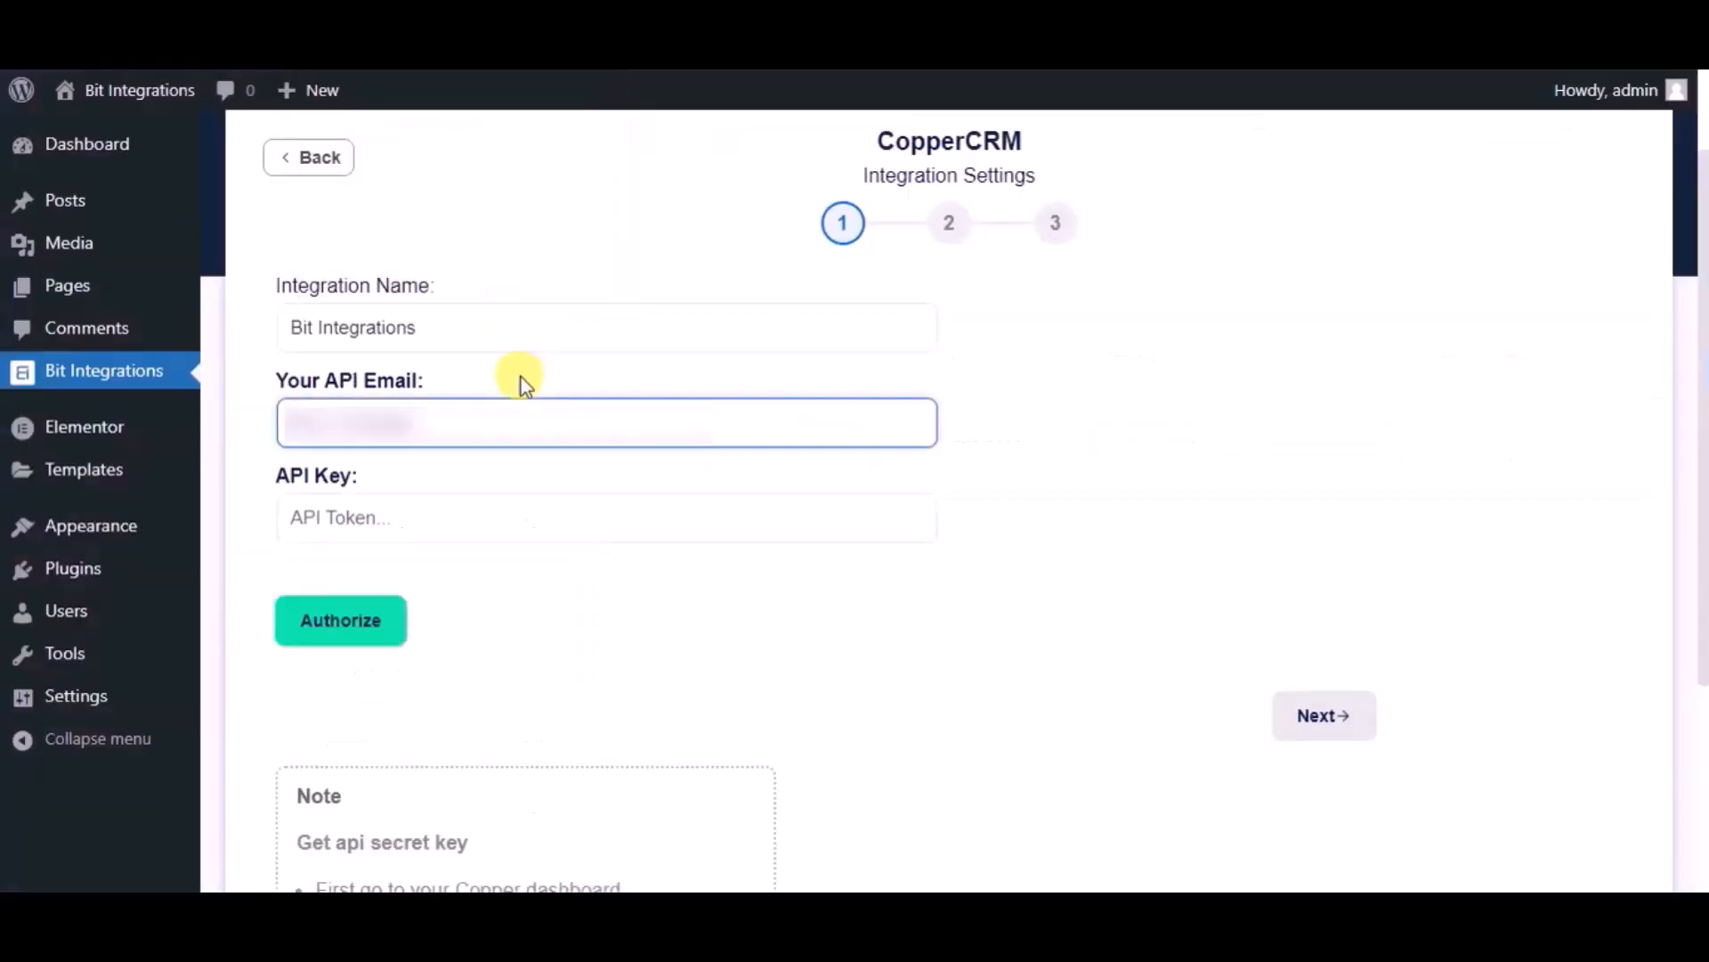
key(ctrl+v)
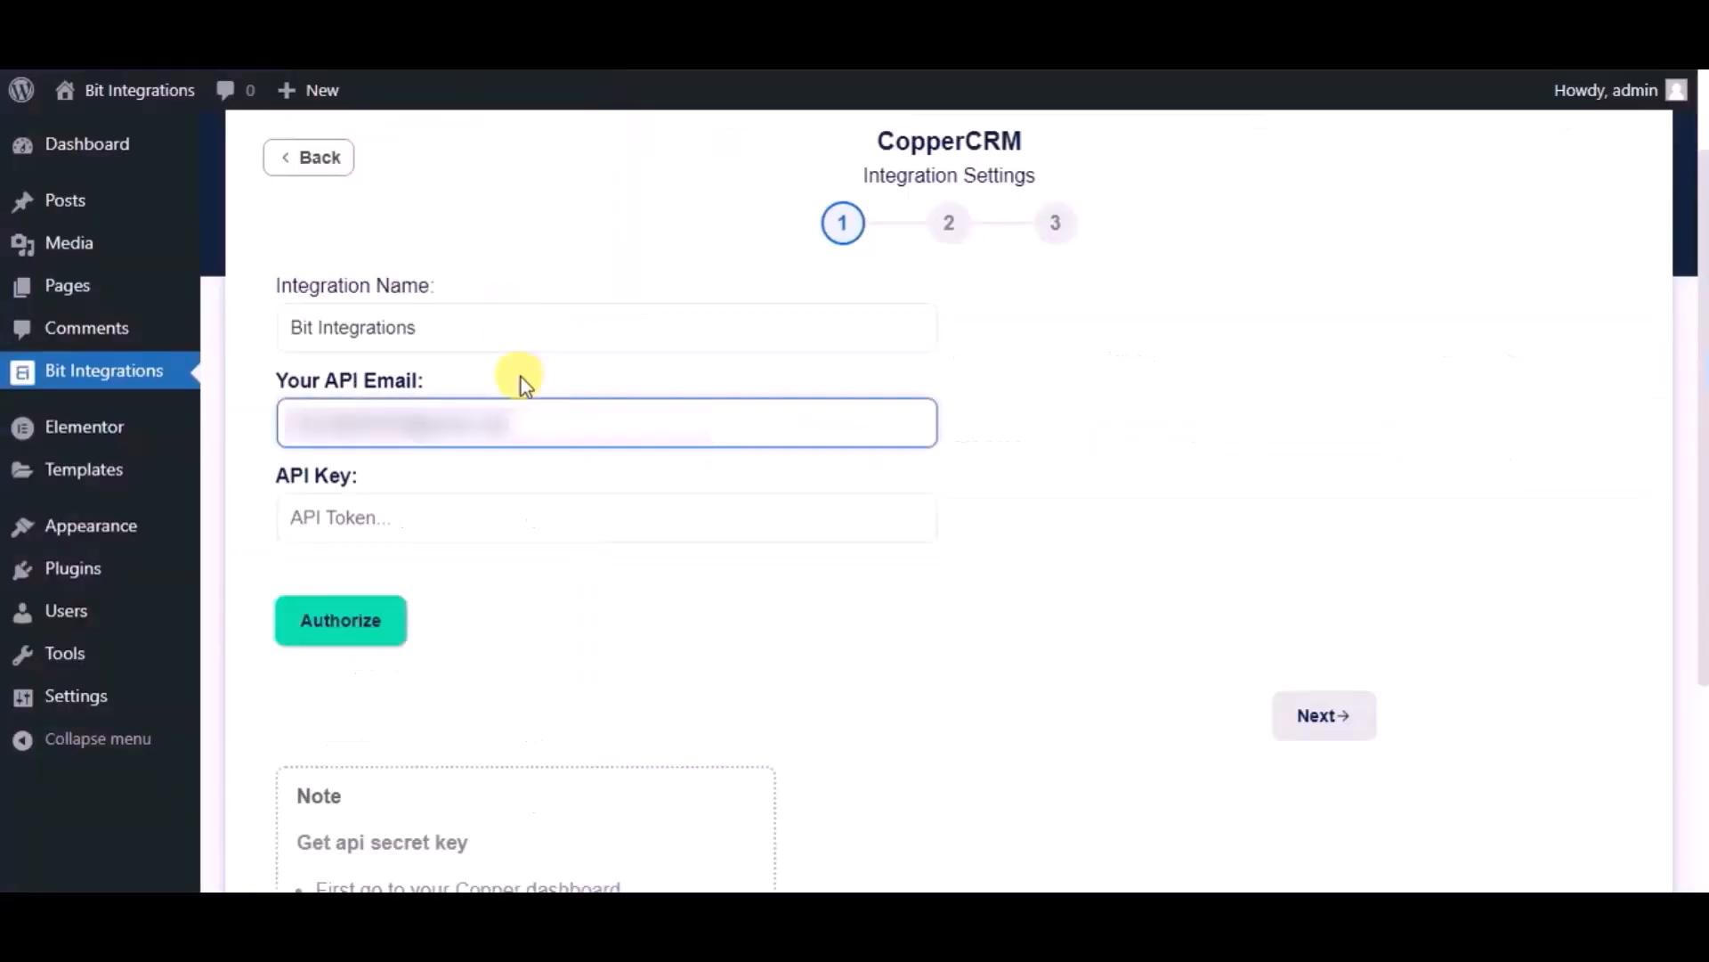
- Copy the Copper API key into the API Key field, authorize, and continue
click(623, 18)
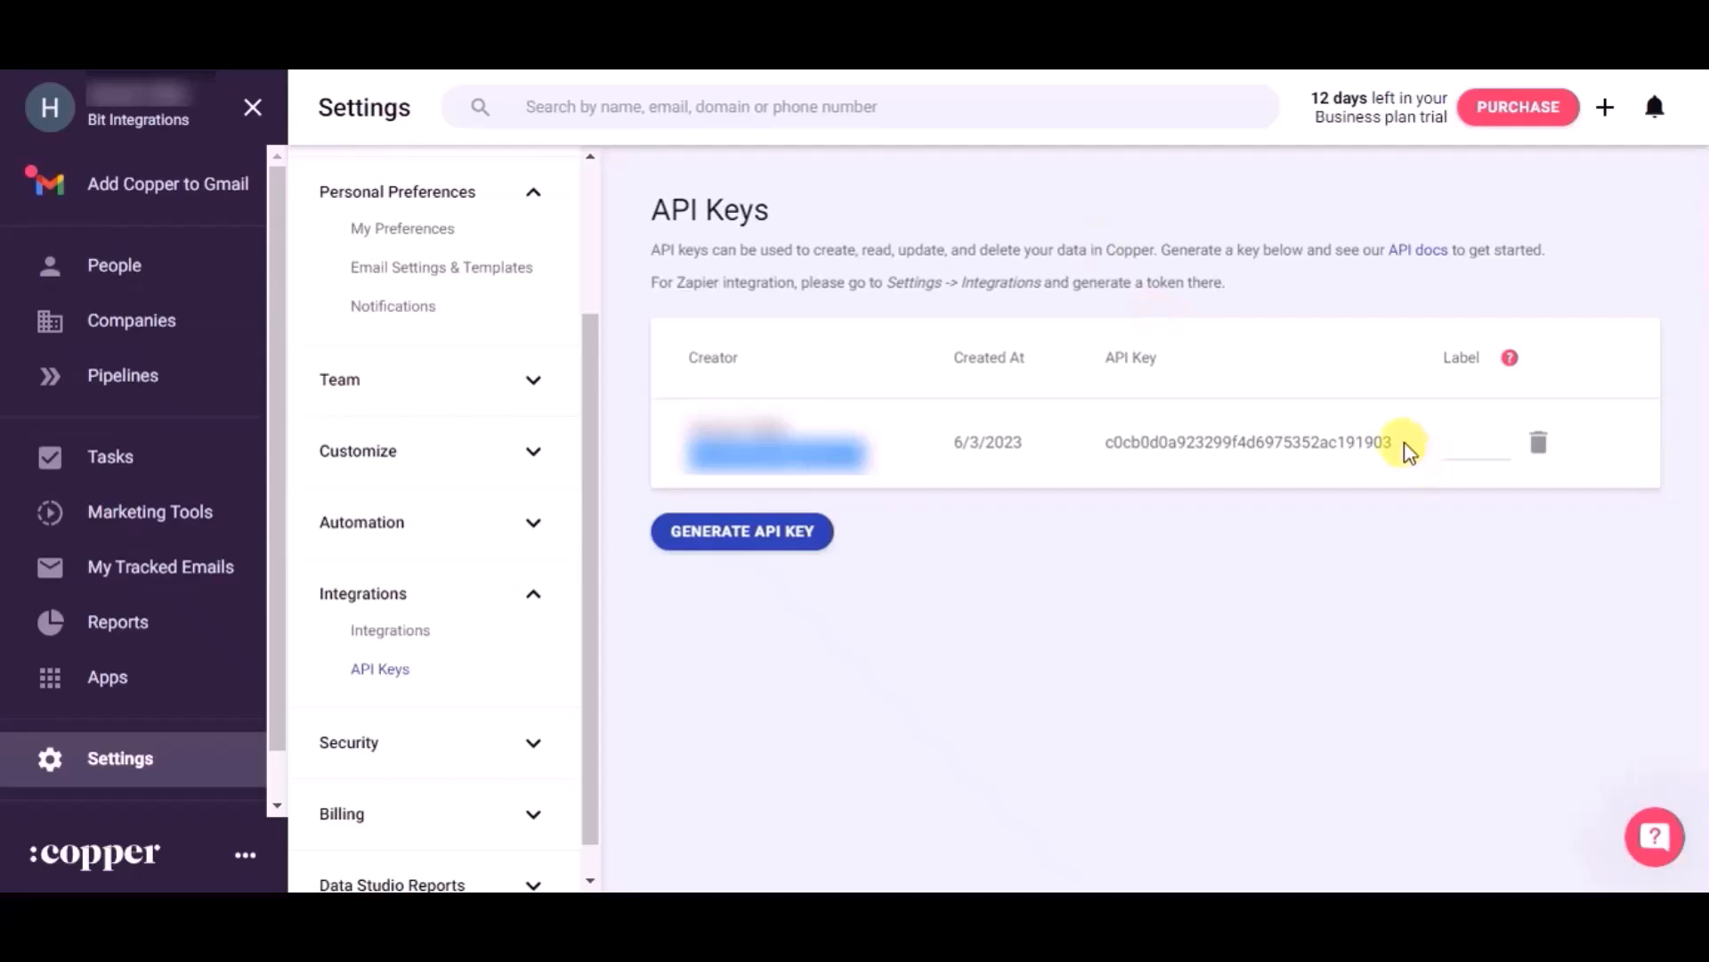
drag(1393, 441, 1104, 425)
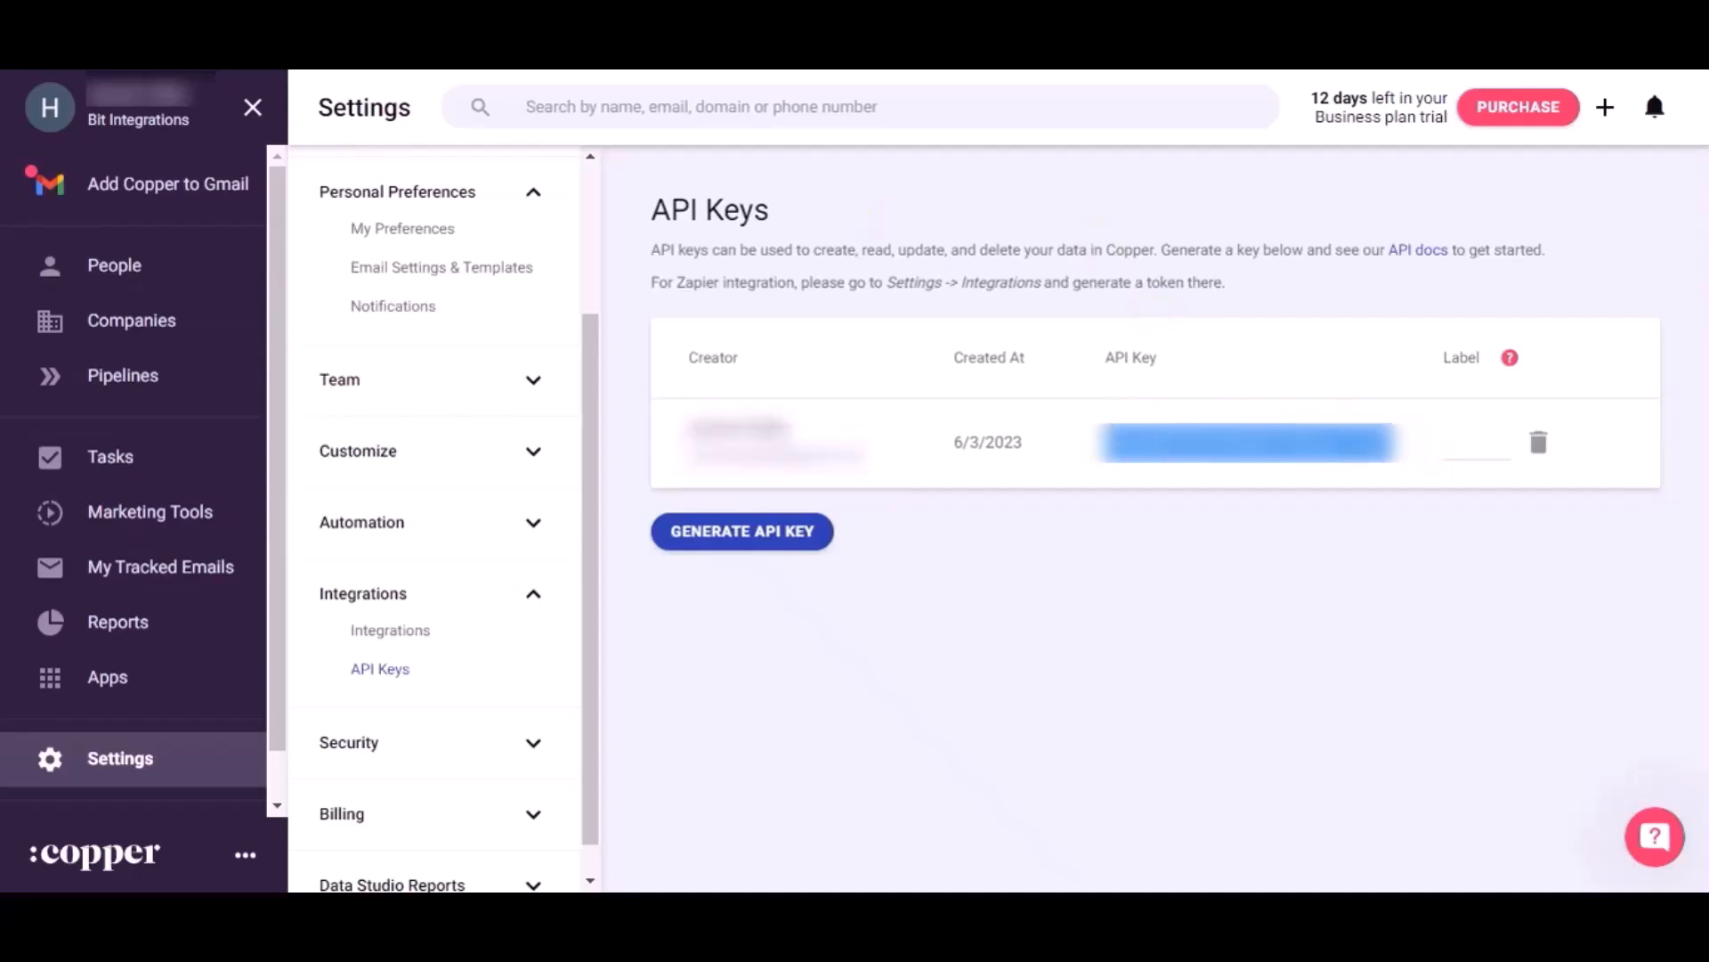
click(499, 23)
click(459, 505)
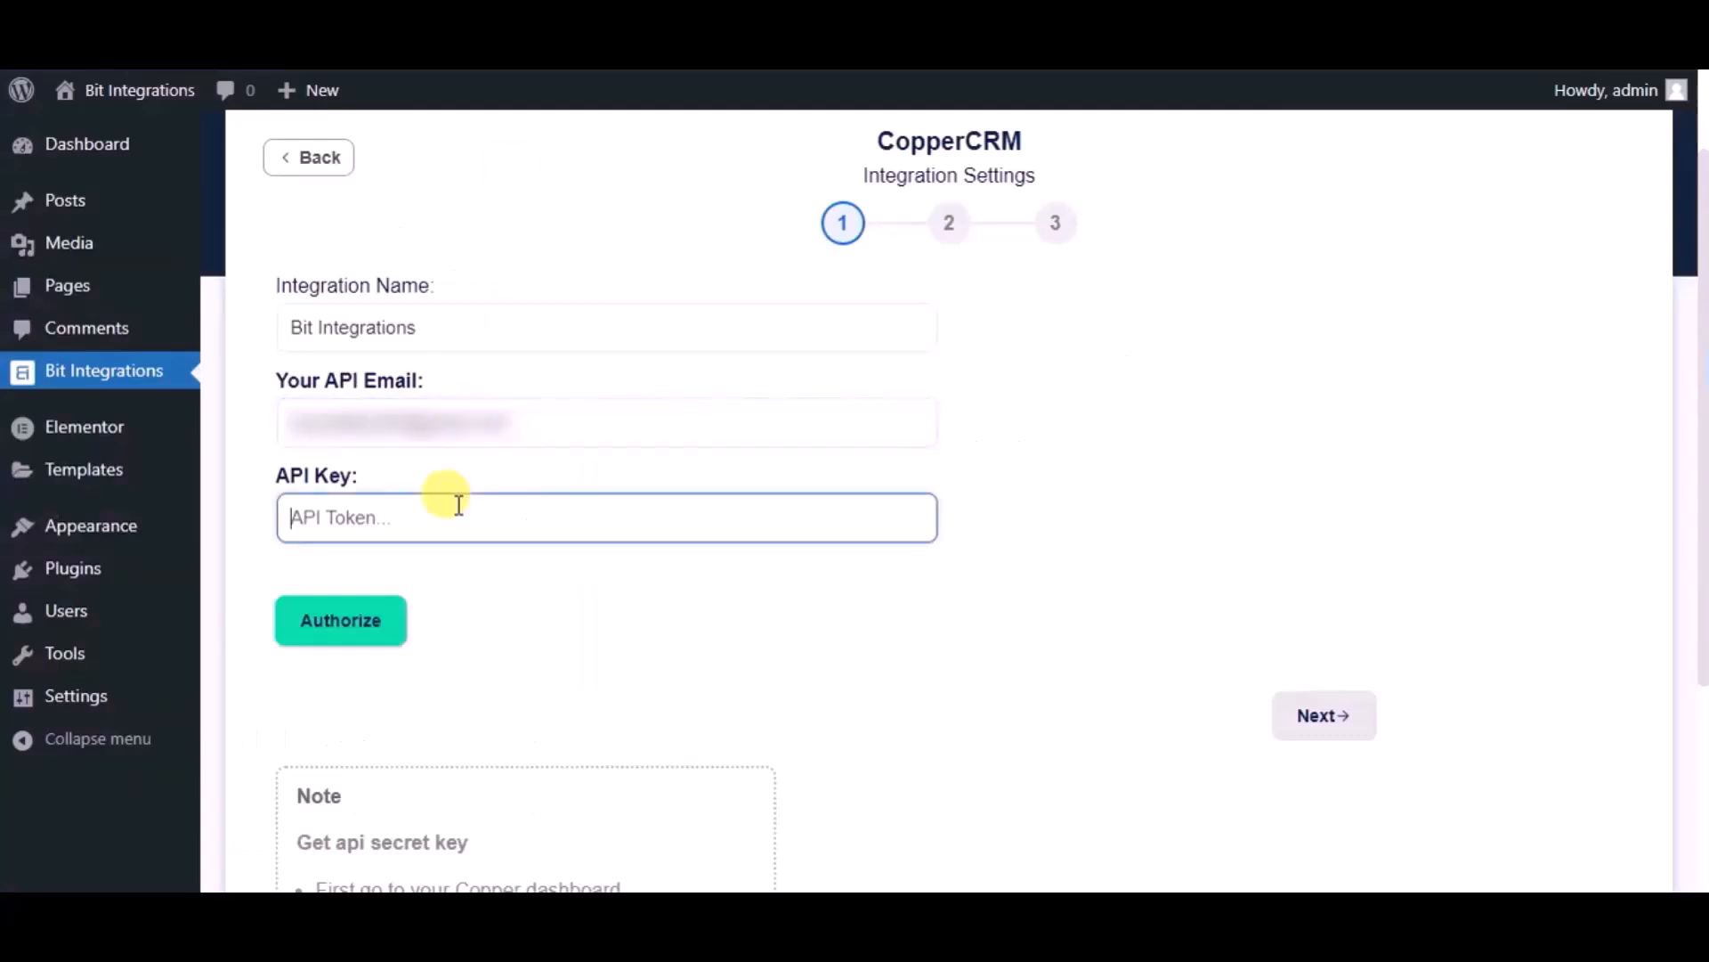
key(ctrl+v)
click(390, 624)
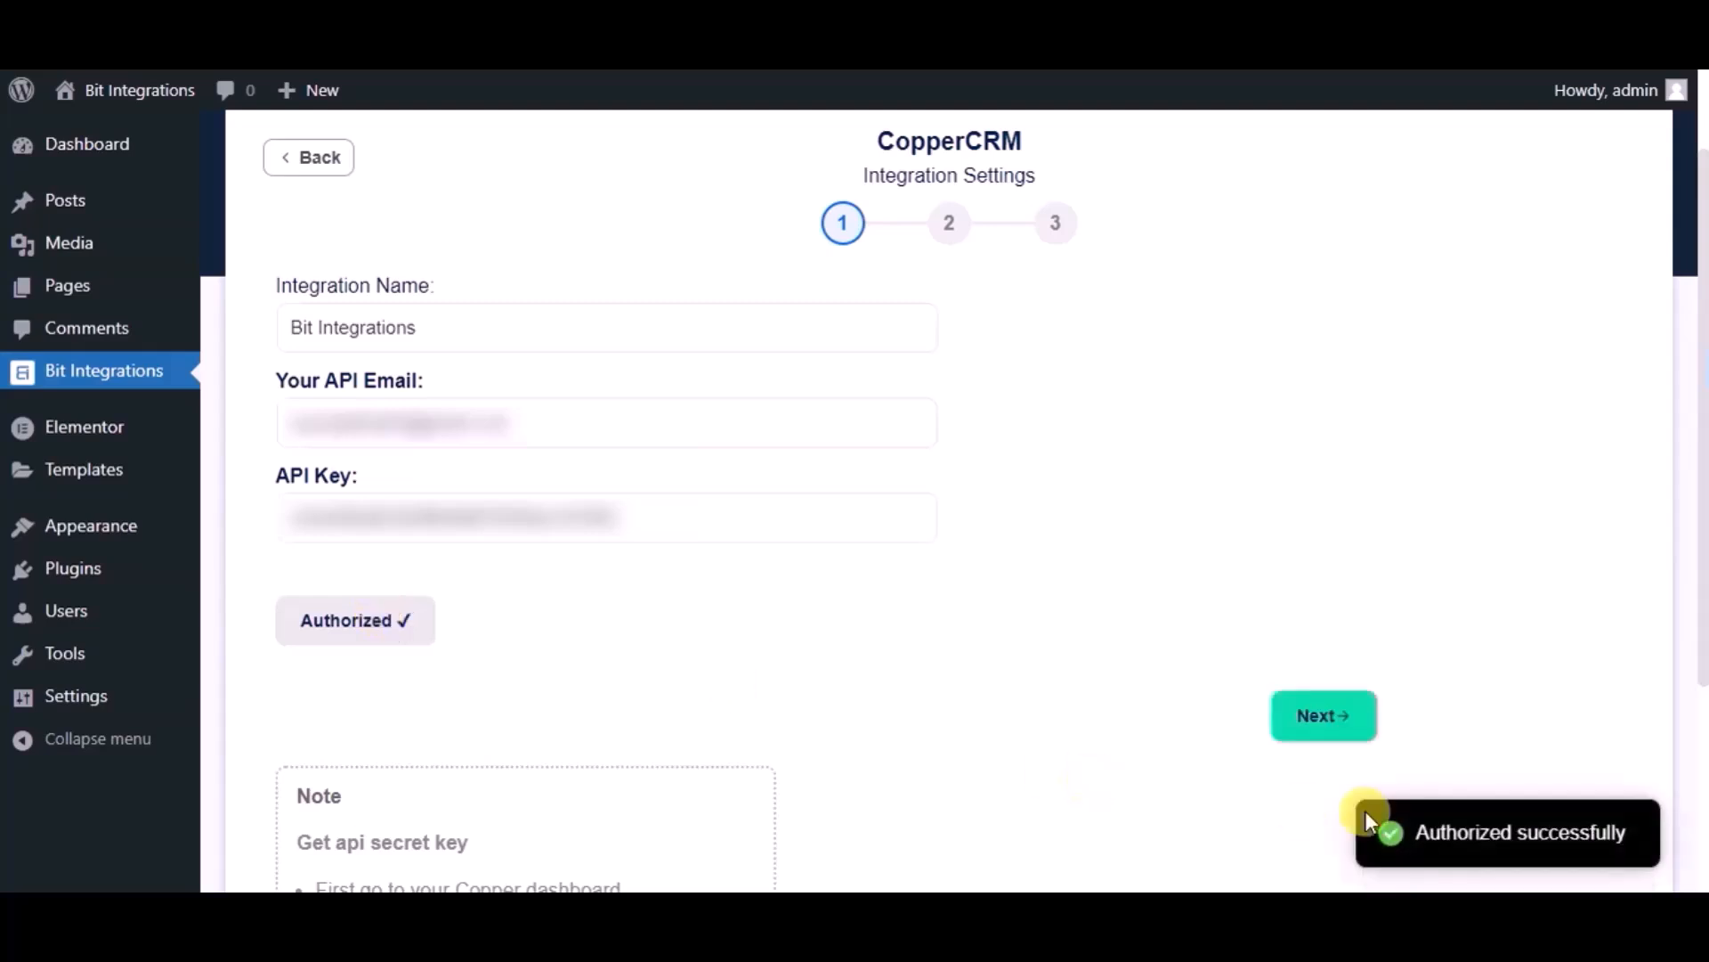
click(1334, 732)
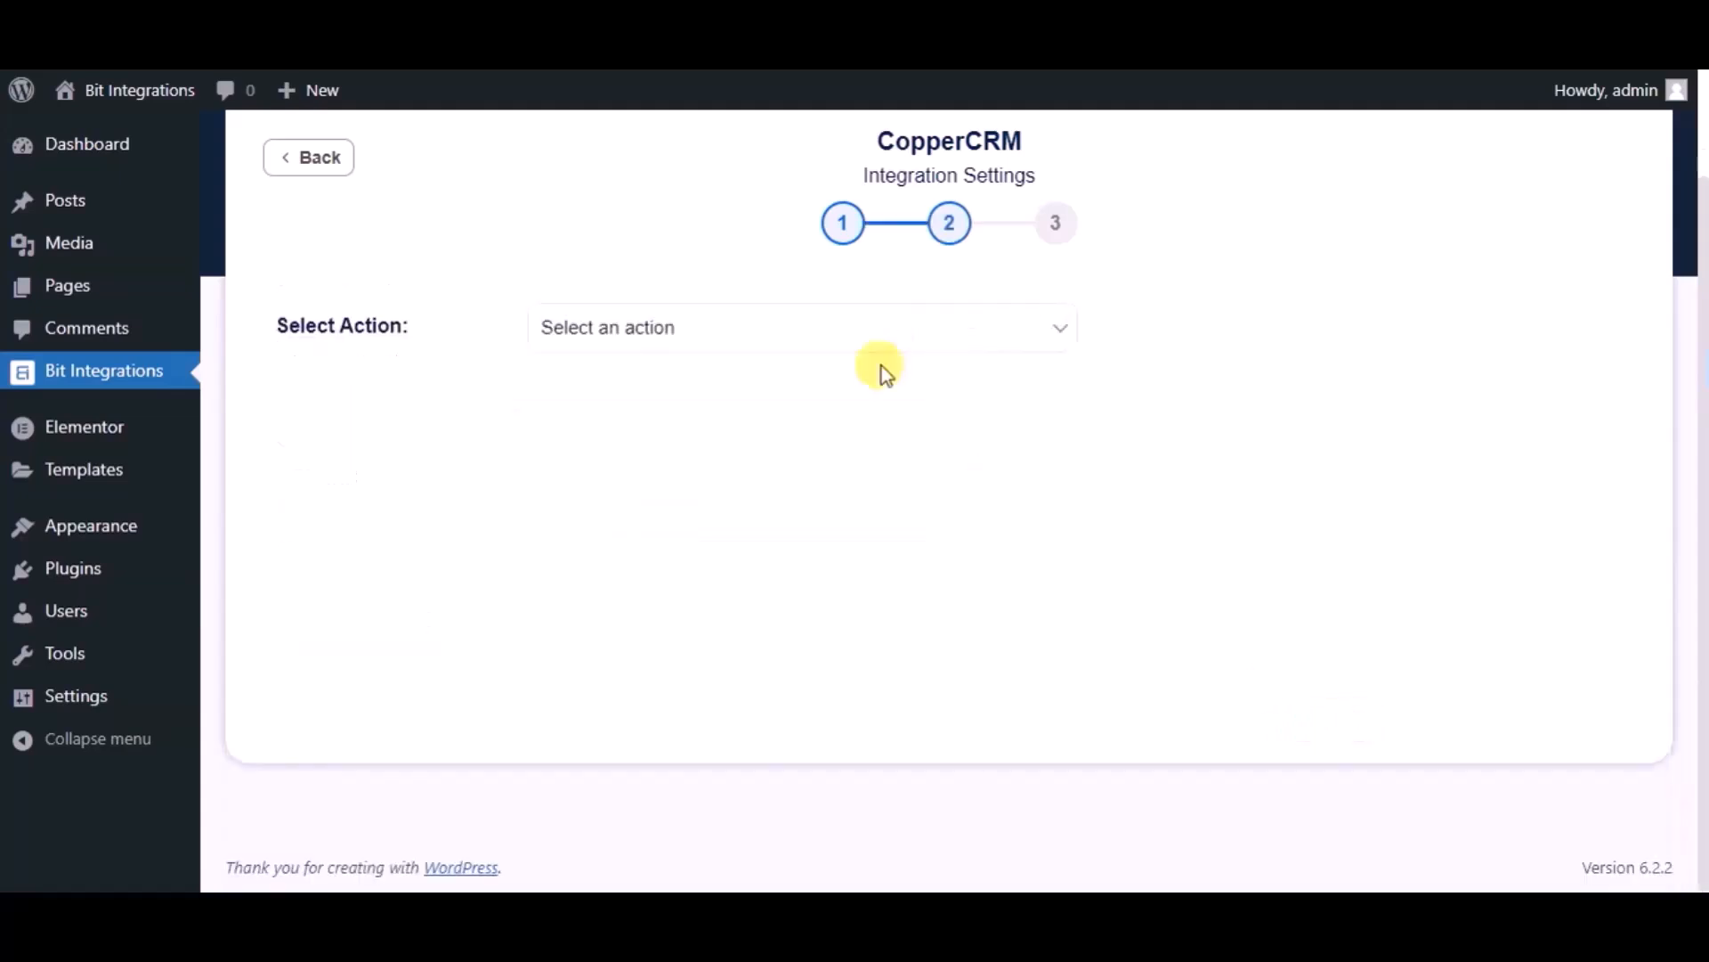
- Choose Create Person as the action and map the form's Name field
click(848, 343)
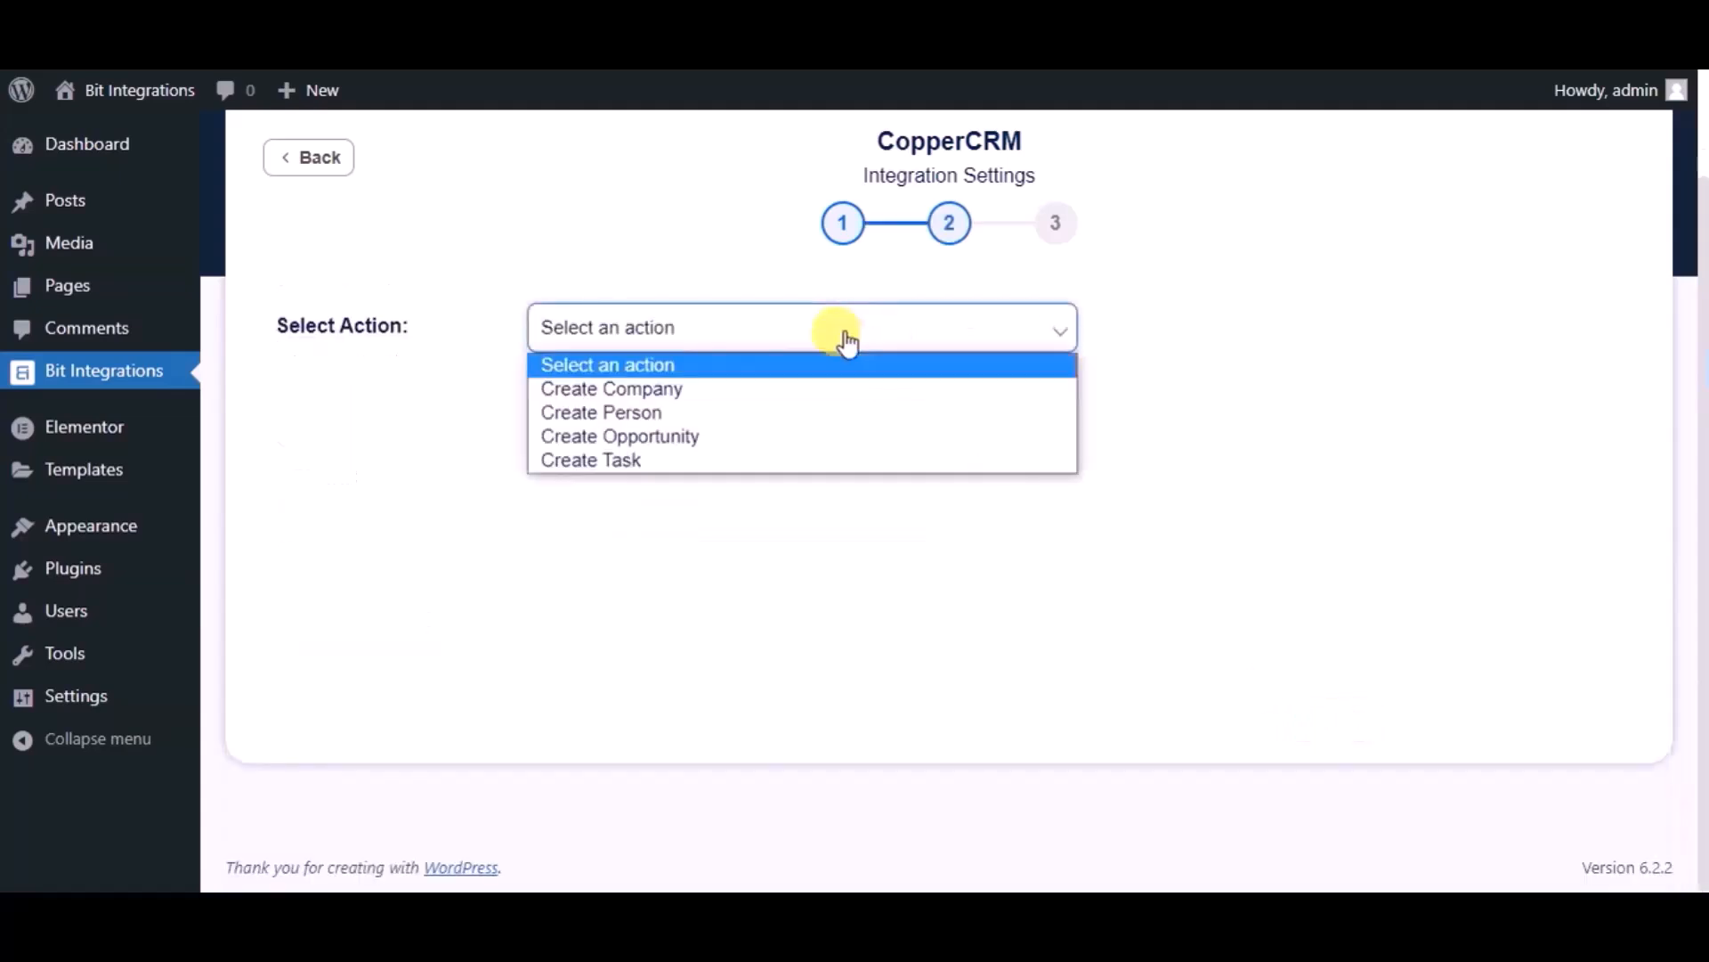
click(664, 411)
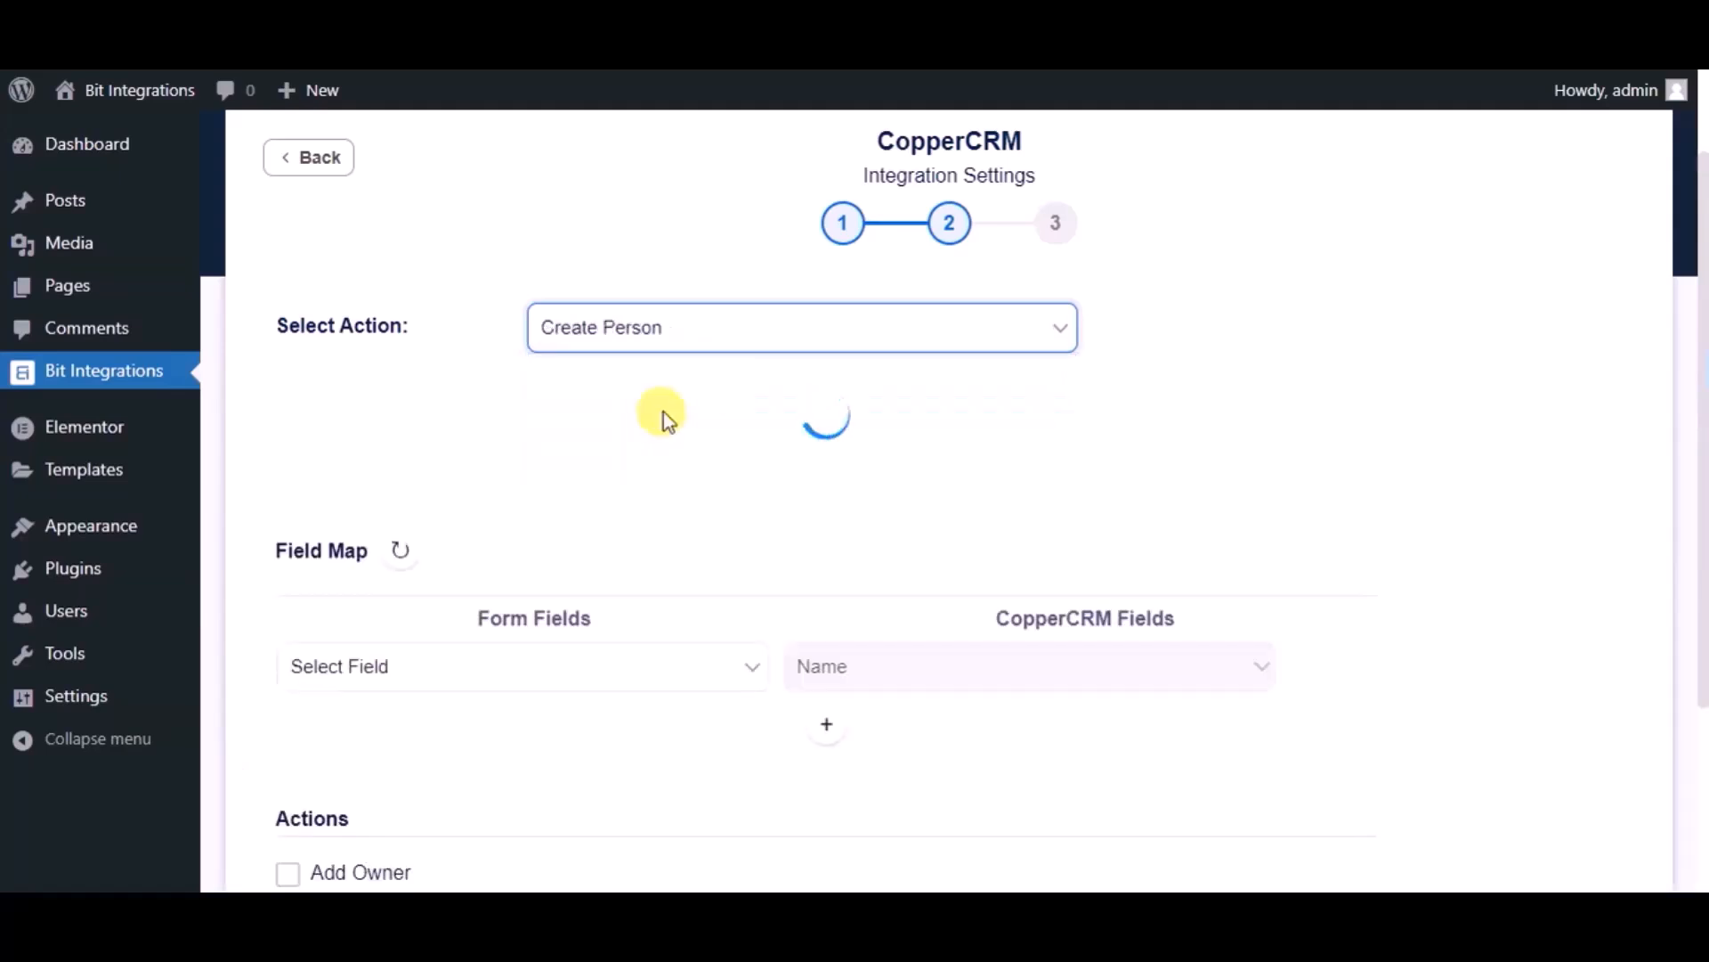
scroll(665, 411, down, 2)
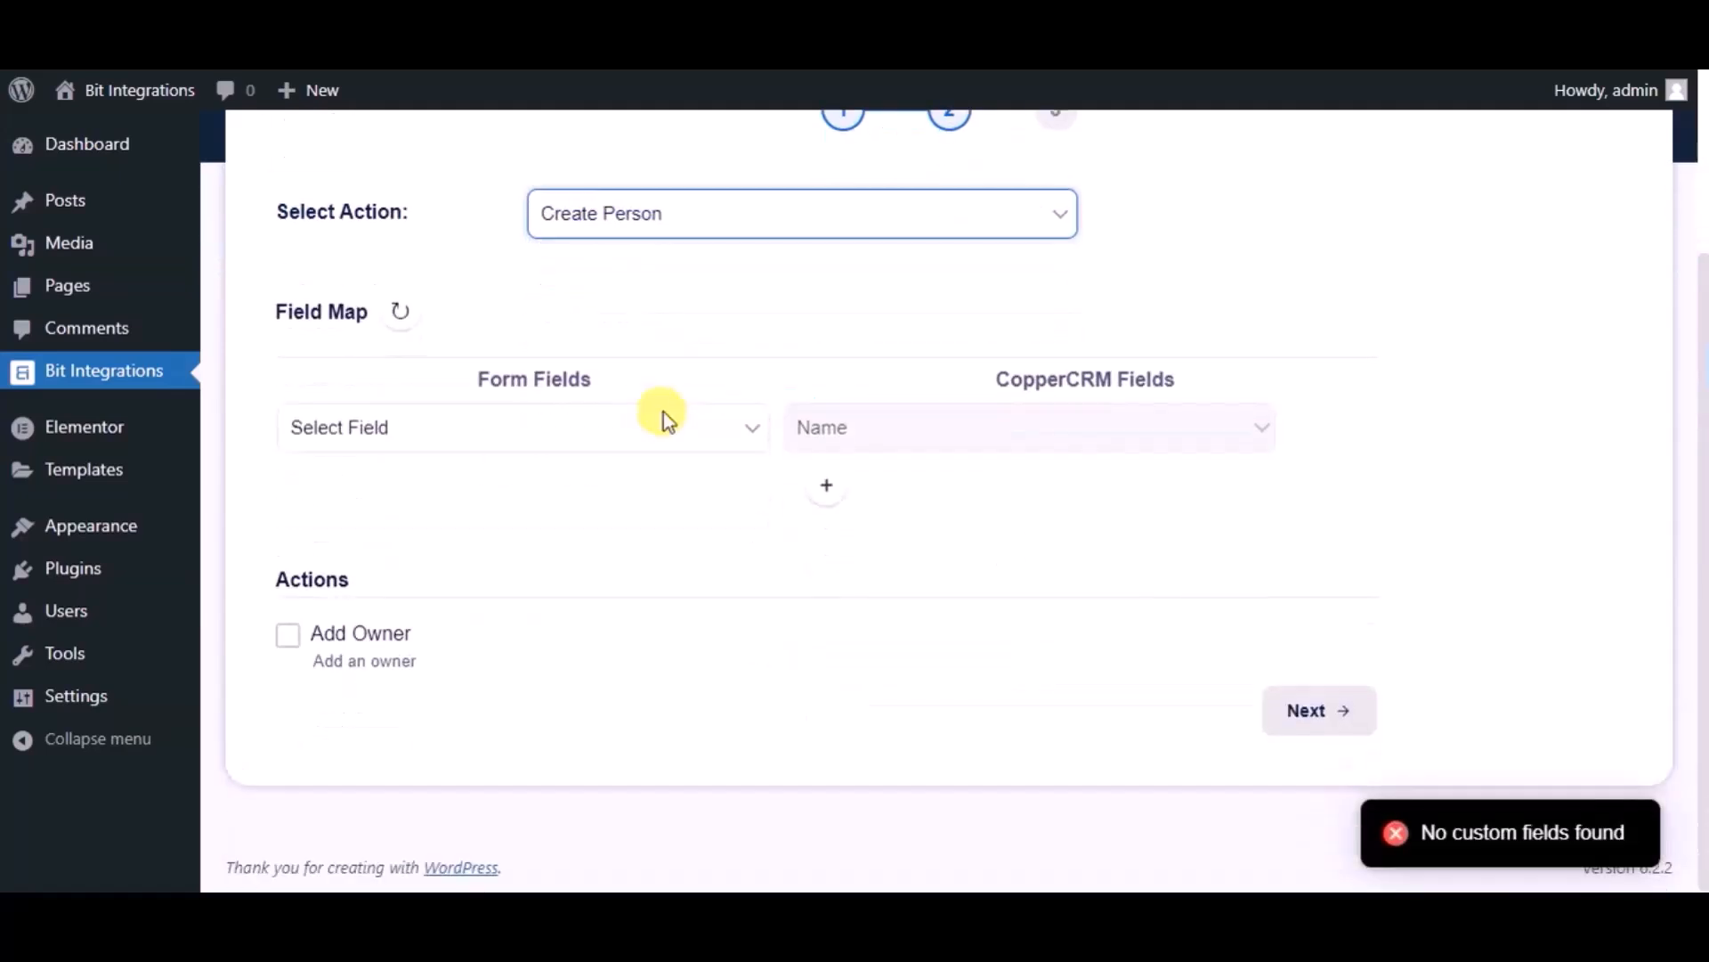
click(664, 415)
click(408, 509)
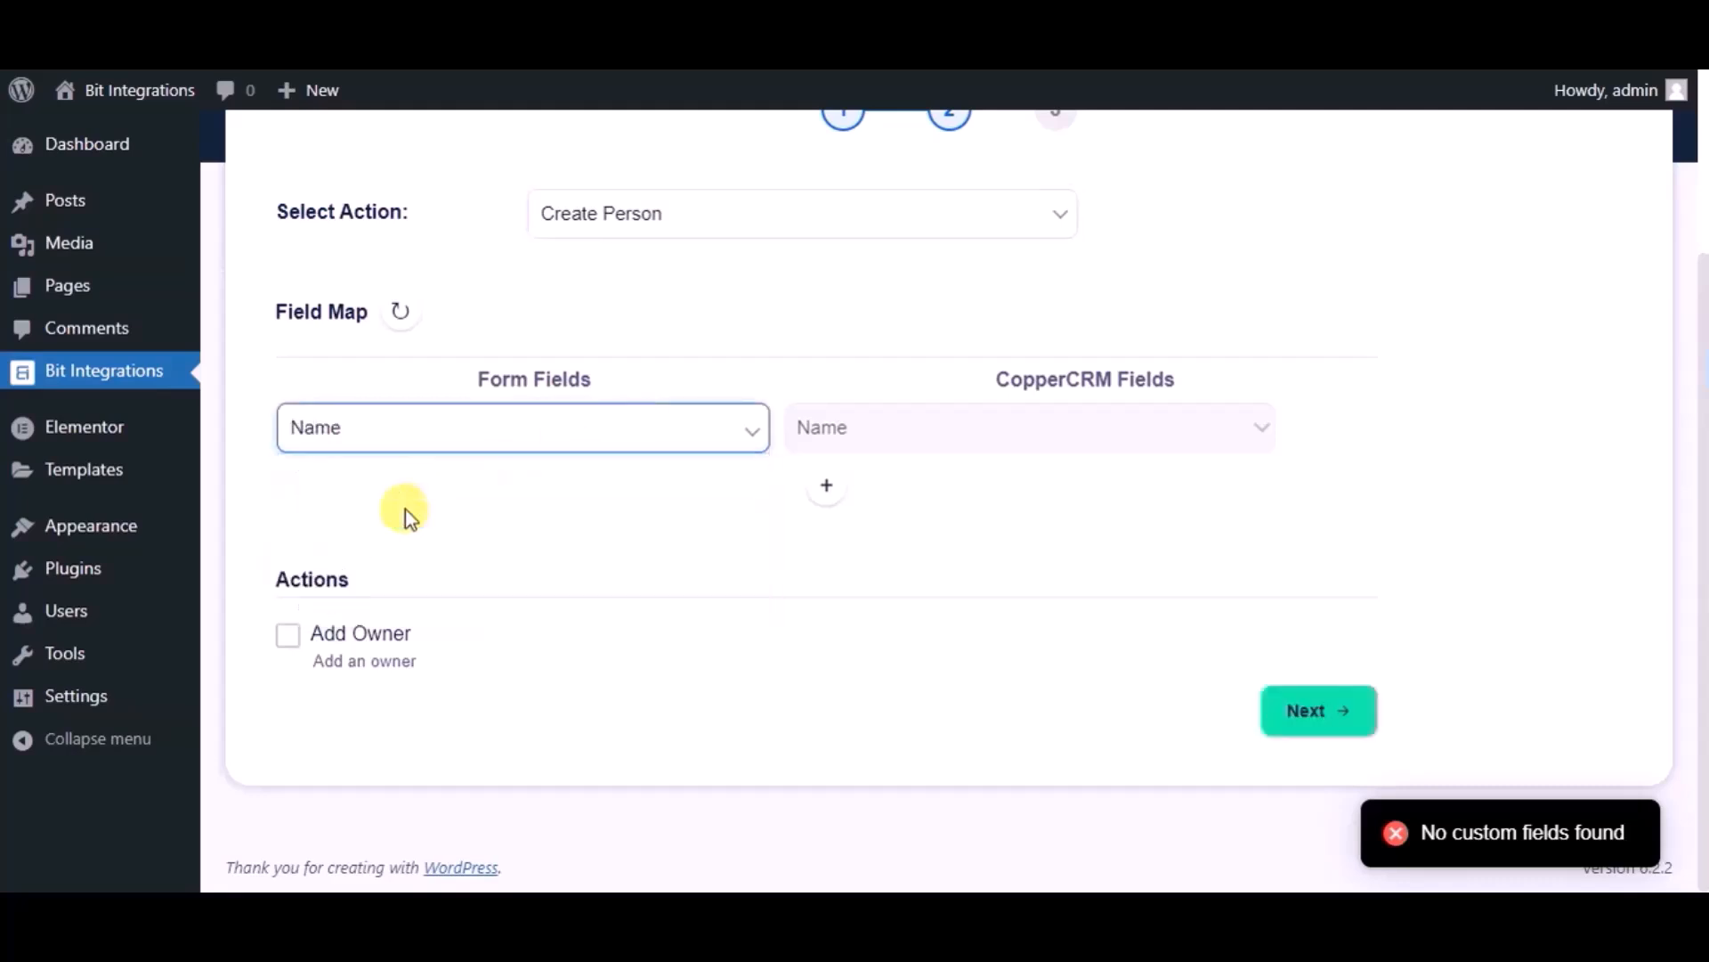
- Add a mapping row linking the form's Email to CopperCRM Email
click(825, 488)
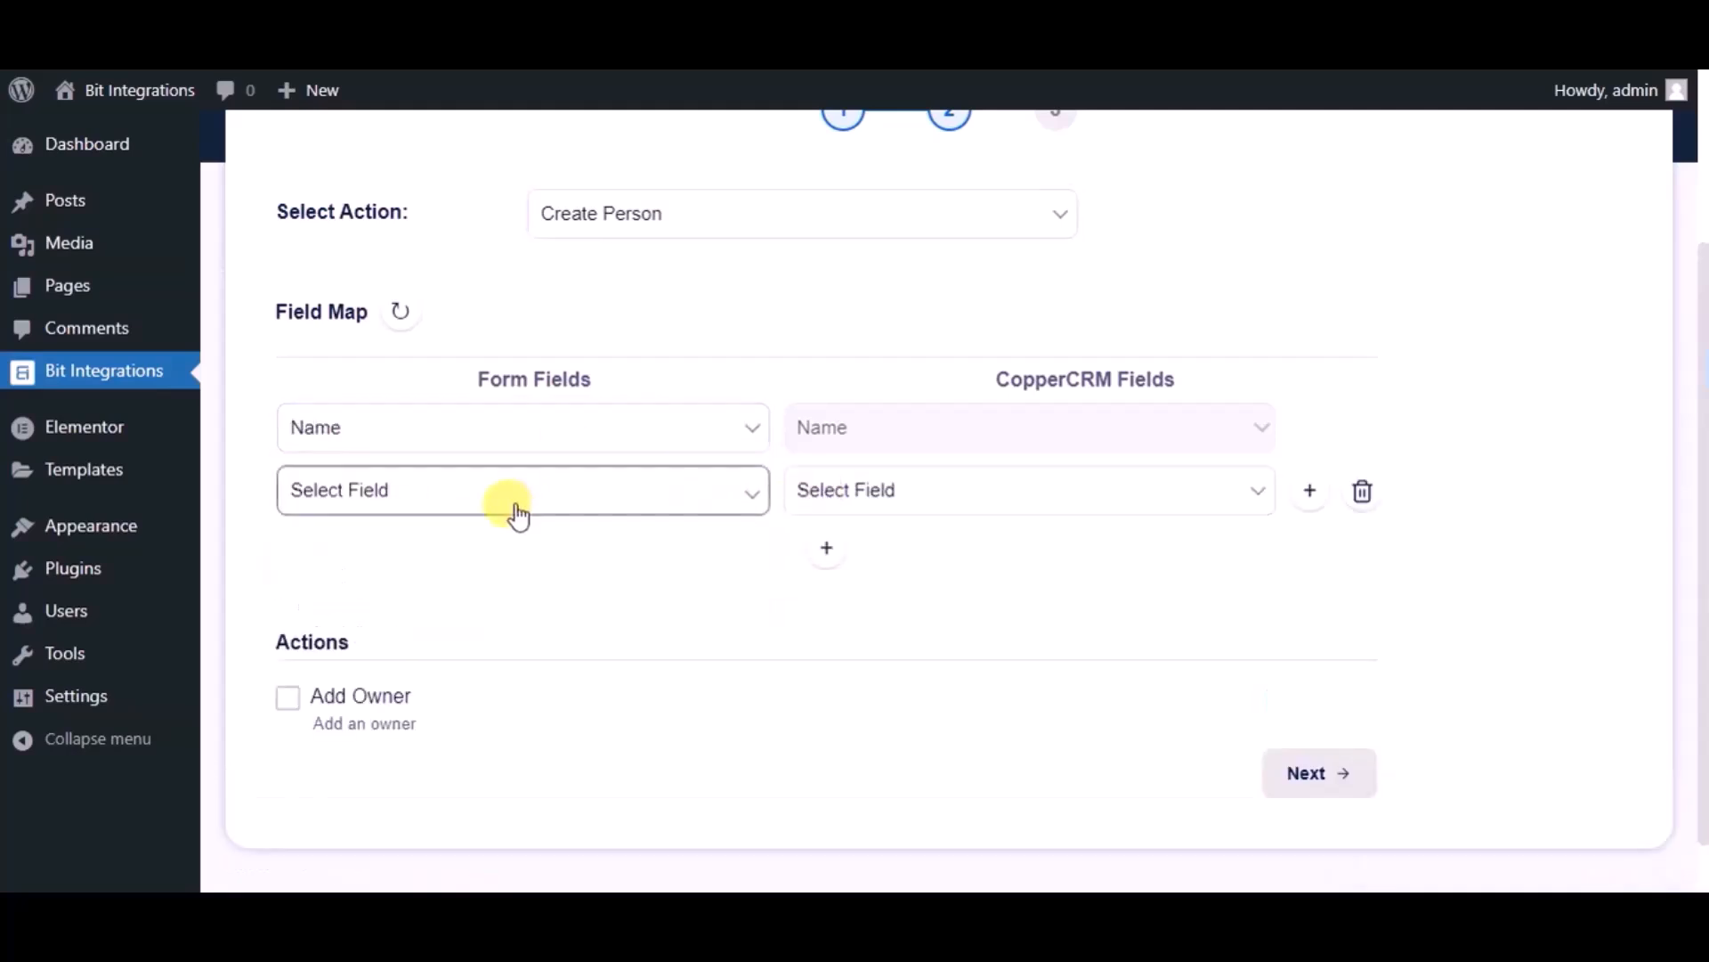
click(519, 515)
click(430, 594)
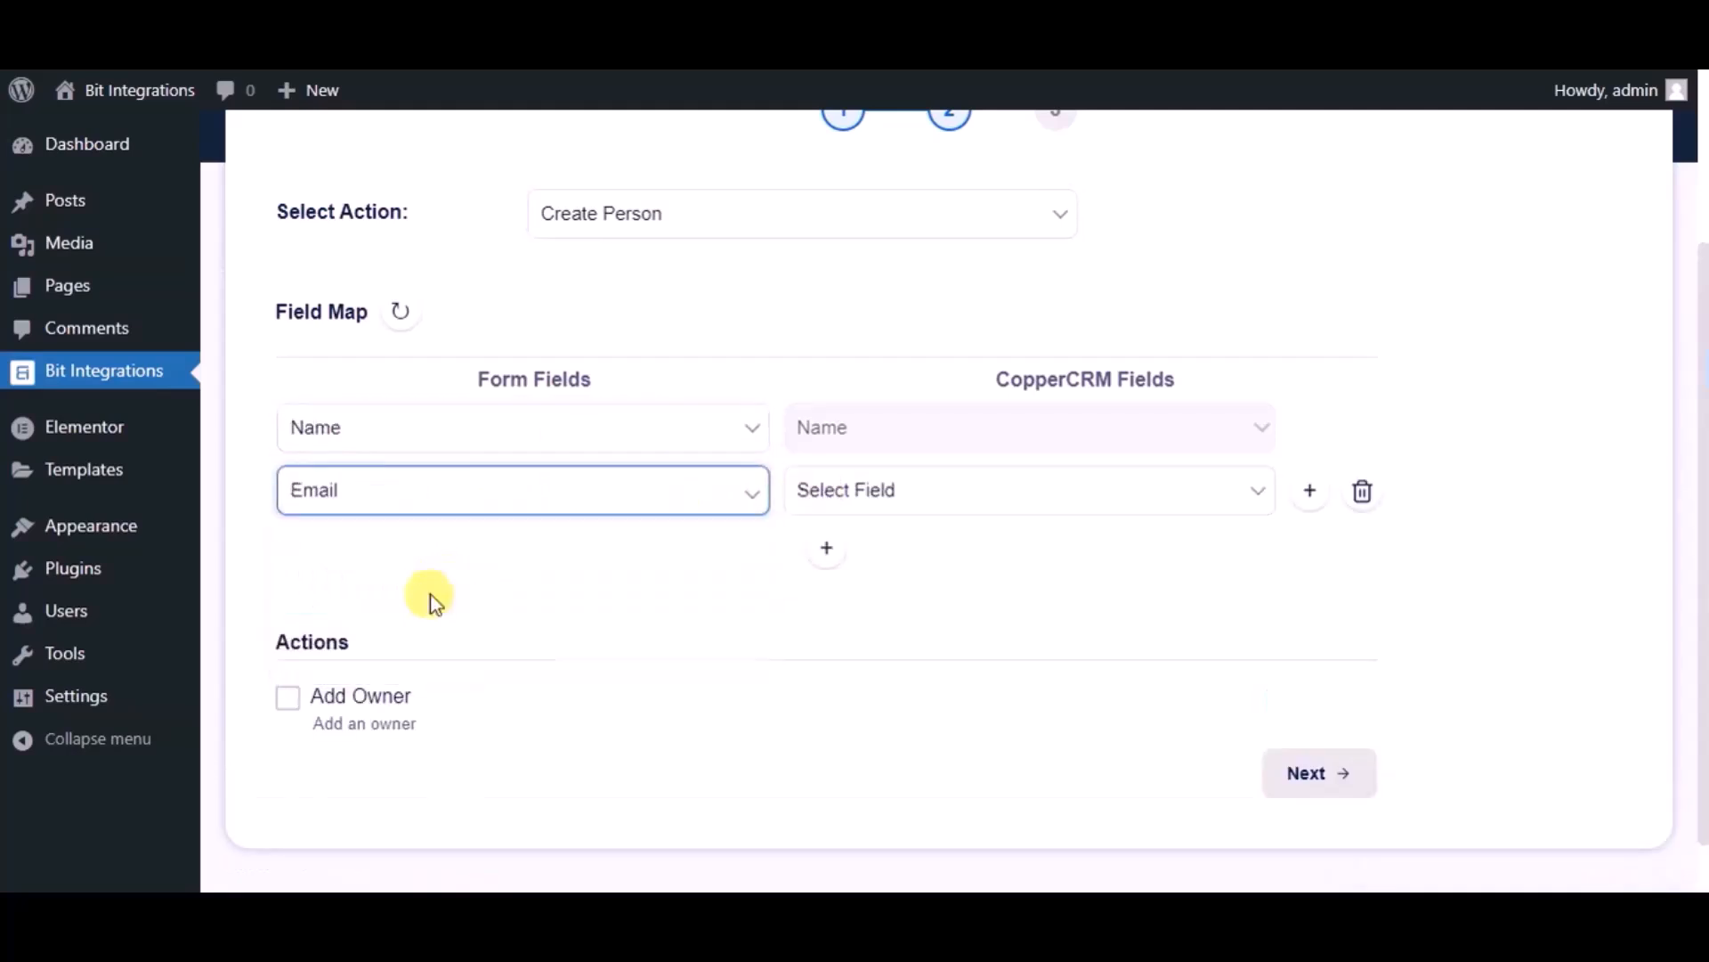
click(888, 488)
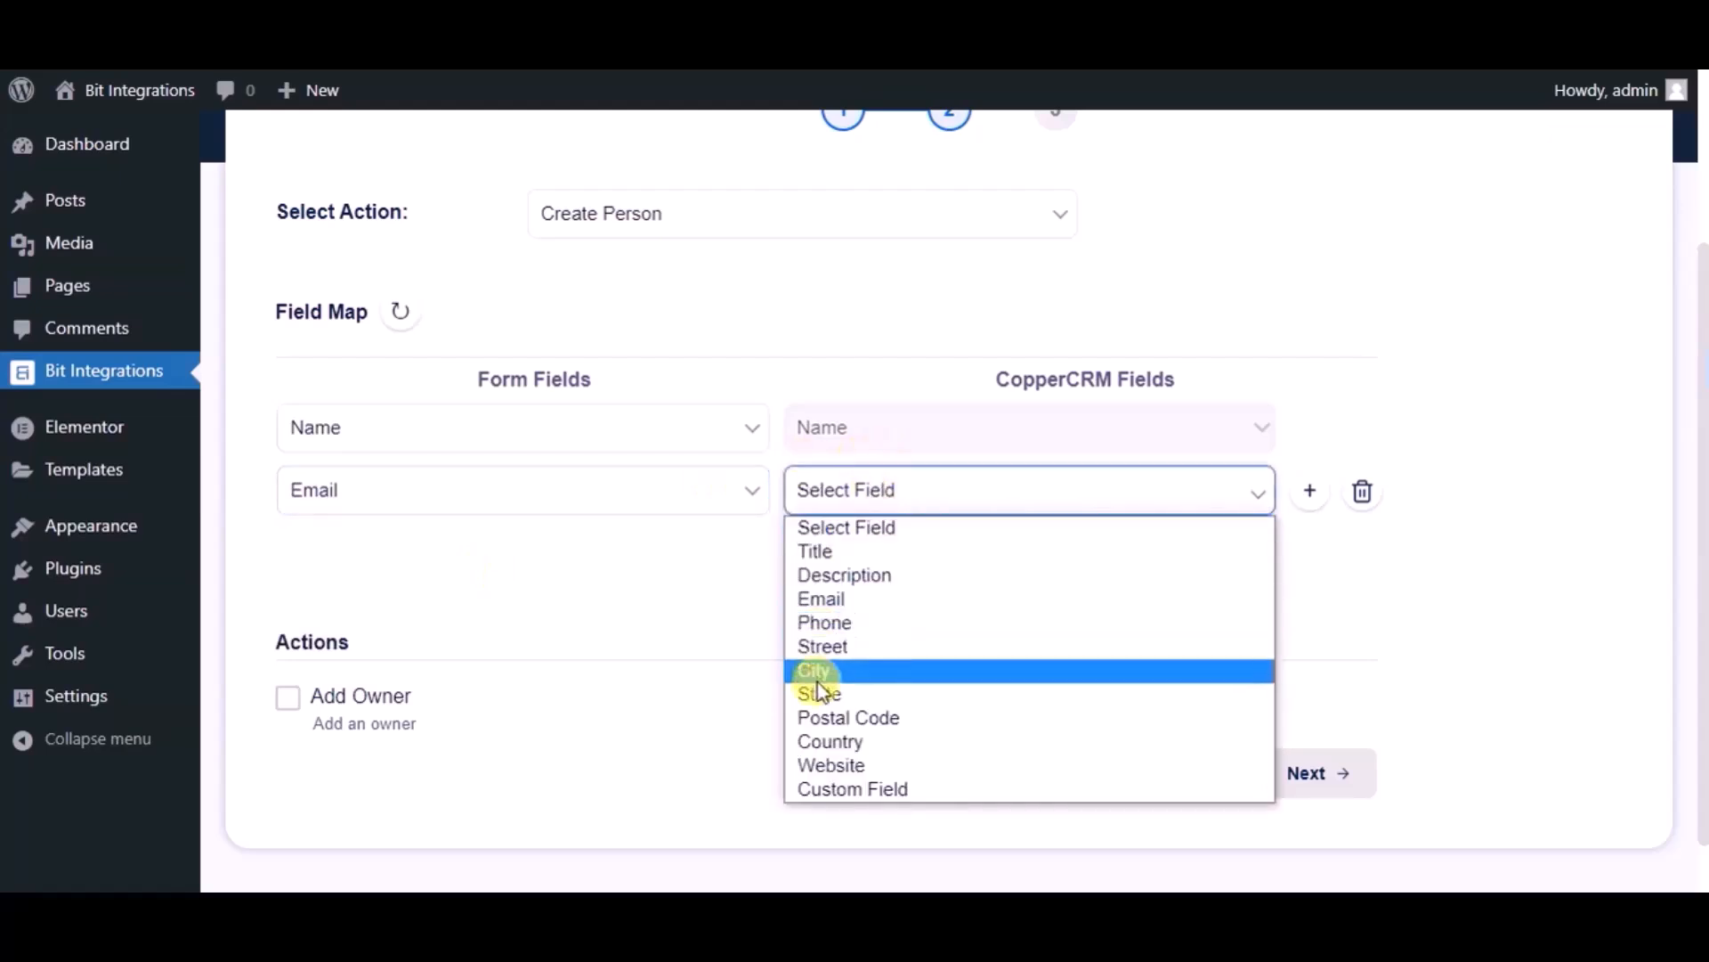
click(825, 602)
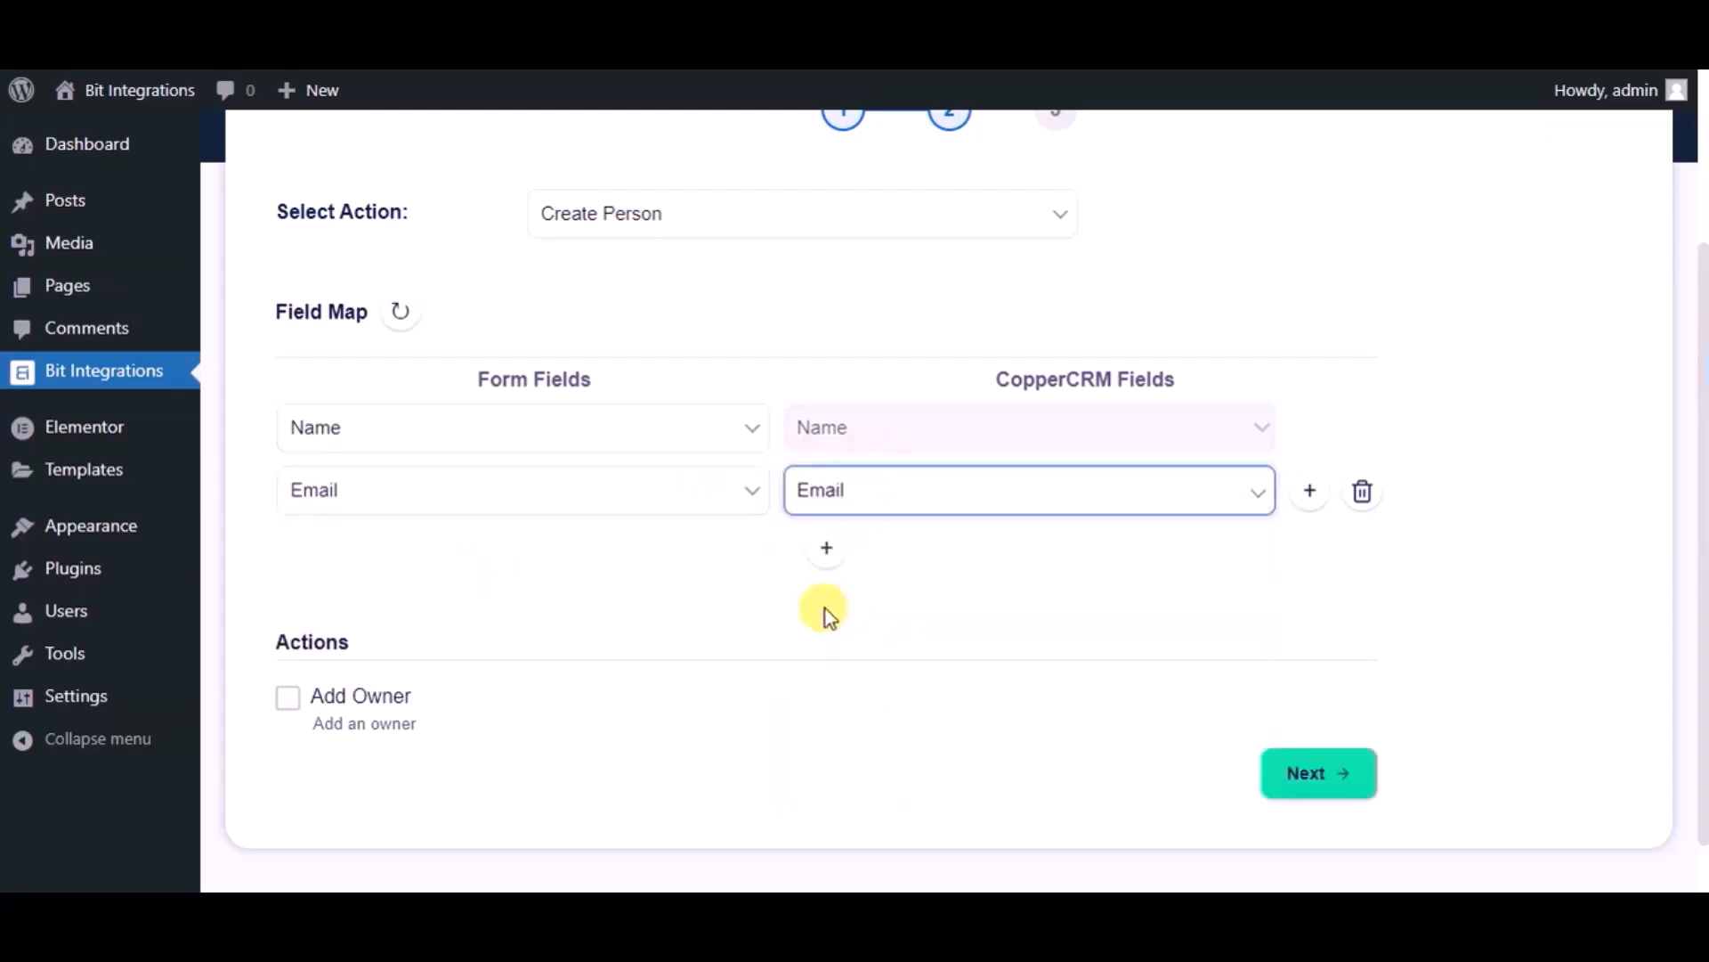
- Add a row mapping the form's Phone to CopperCRM Phone and proceed
click(827, 552)
click(523, 556)
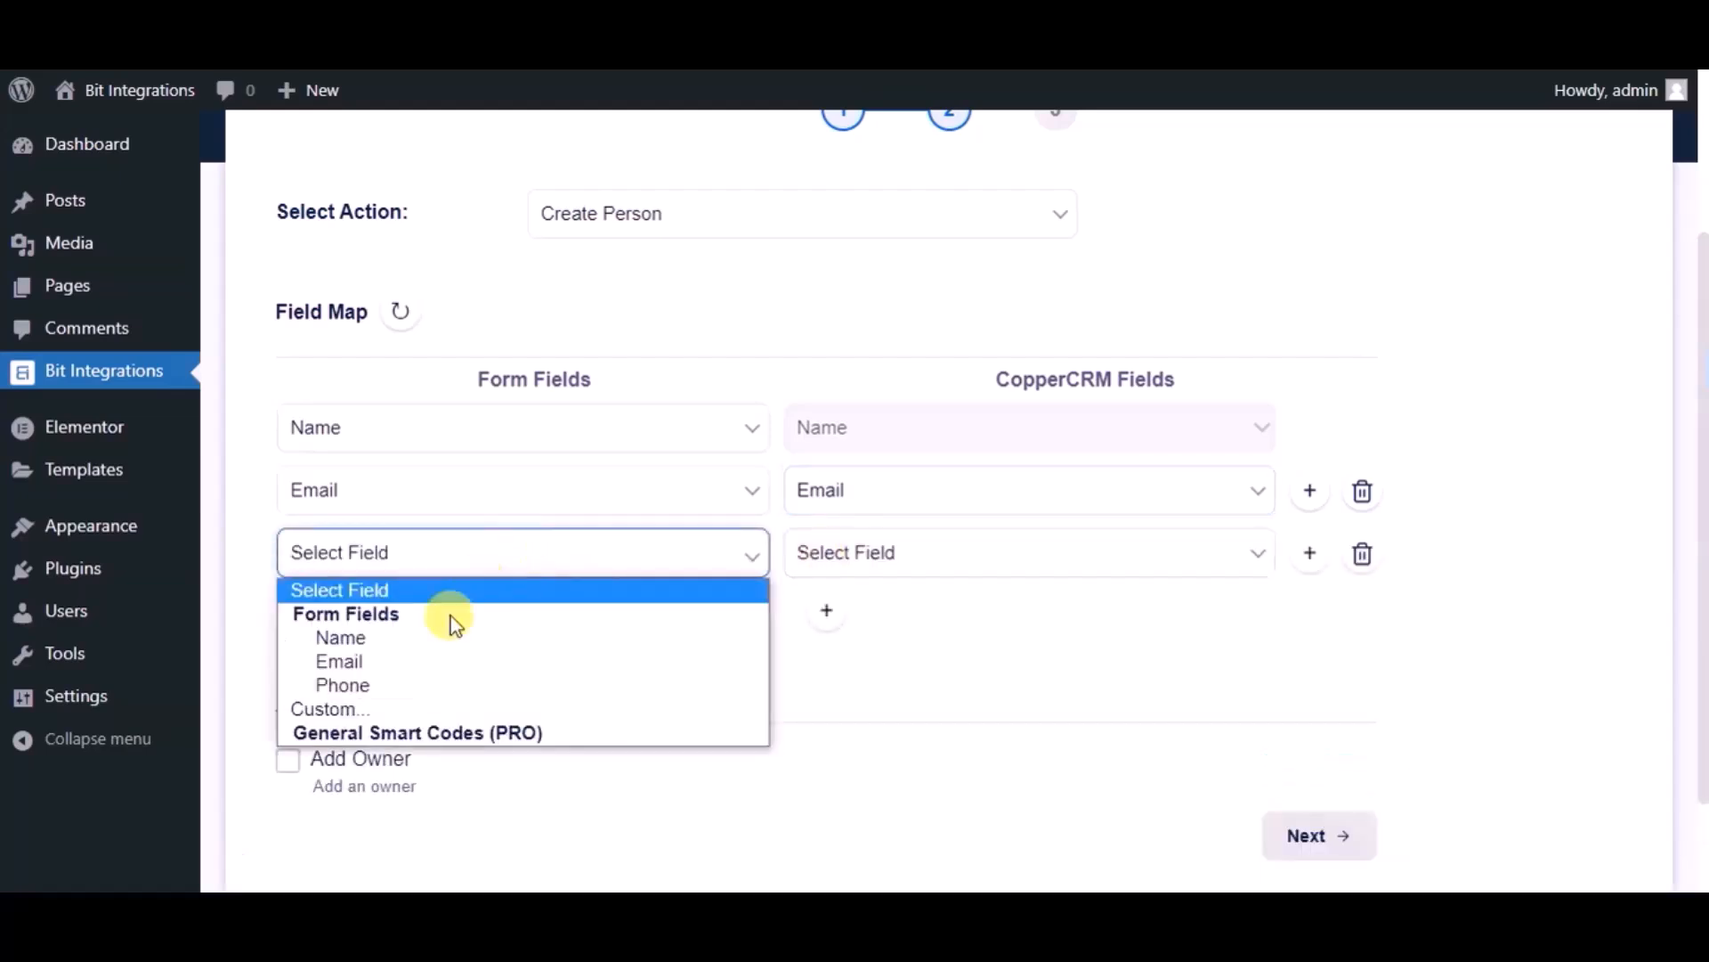
click(415, 685)
click(862, 550)
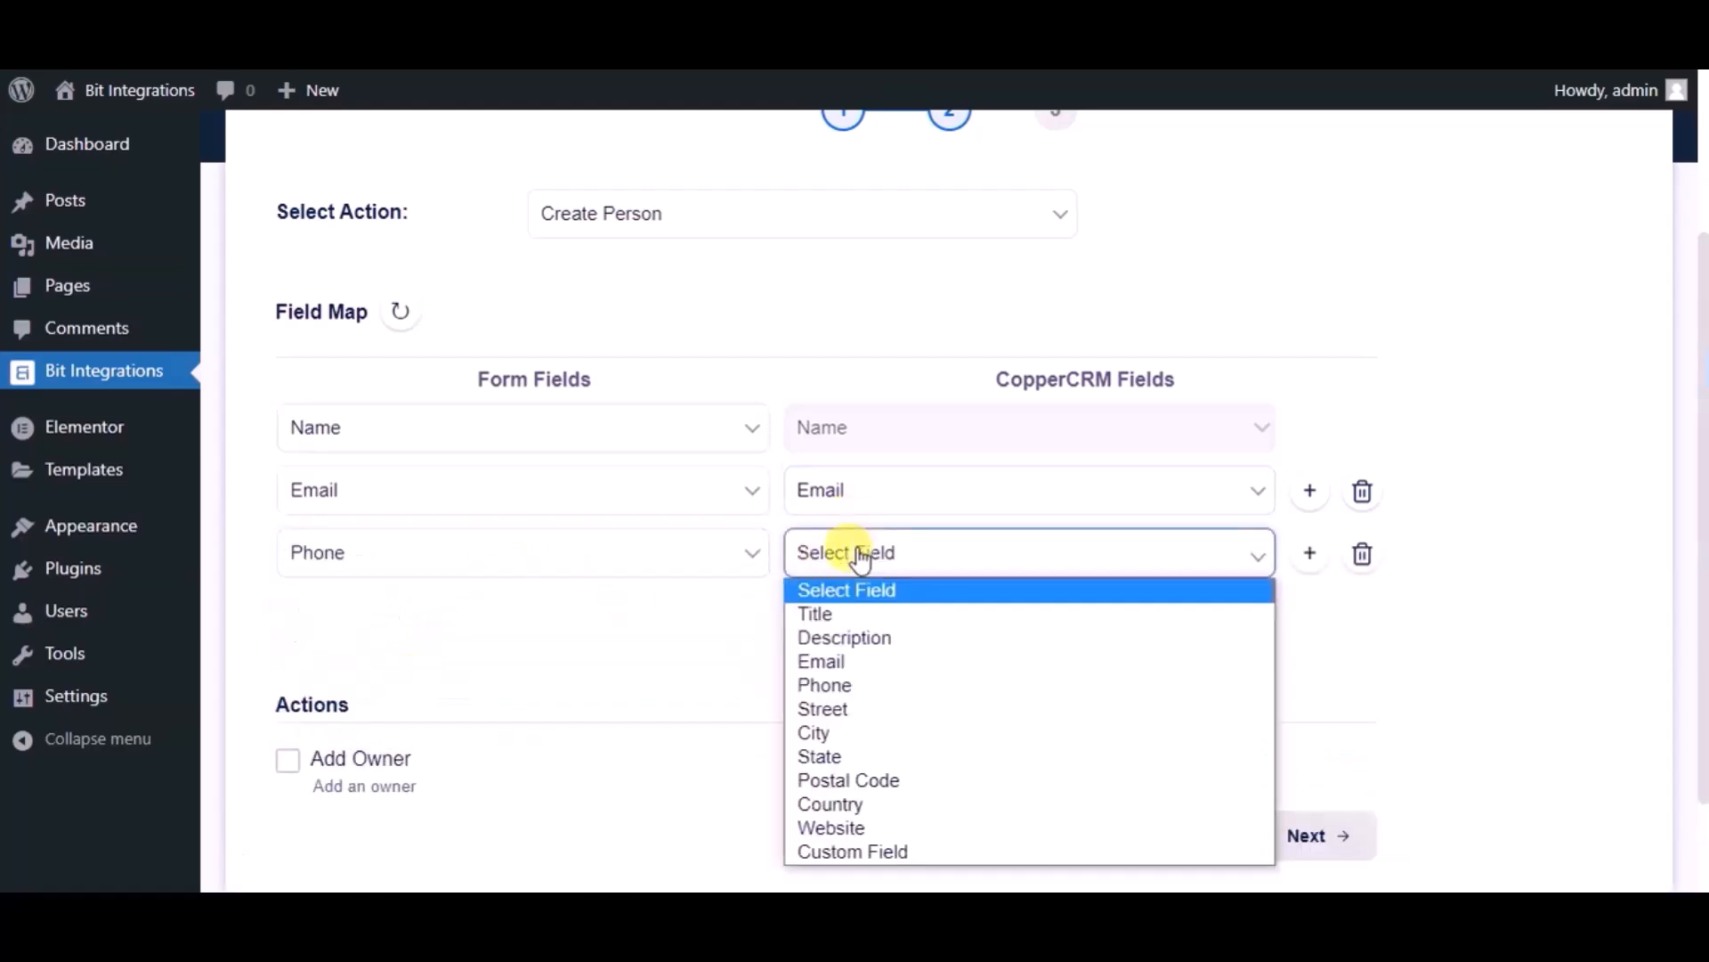
click(828, 685)
scroll(733, 643, down, 3)
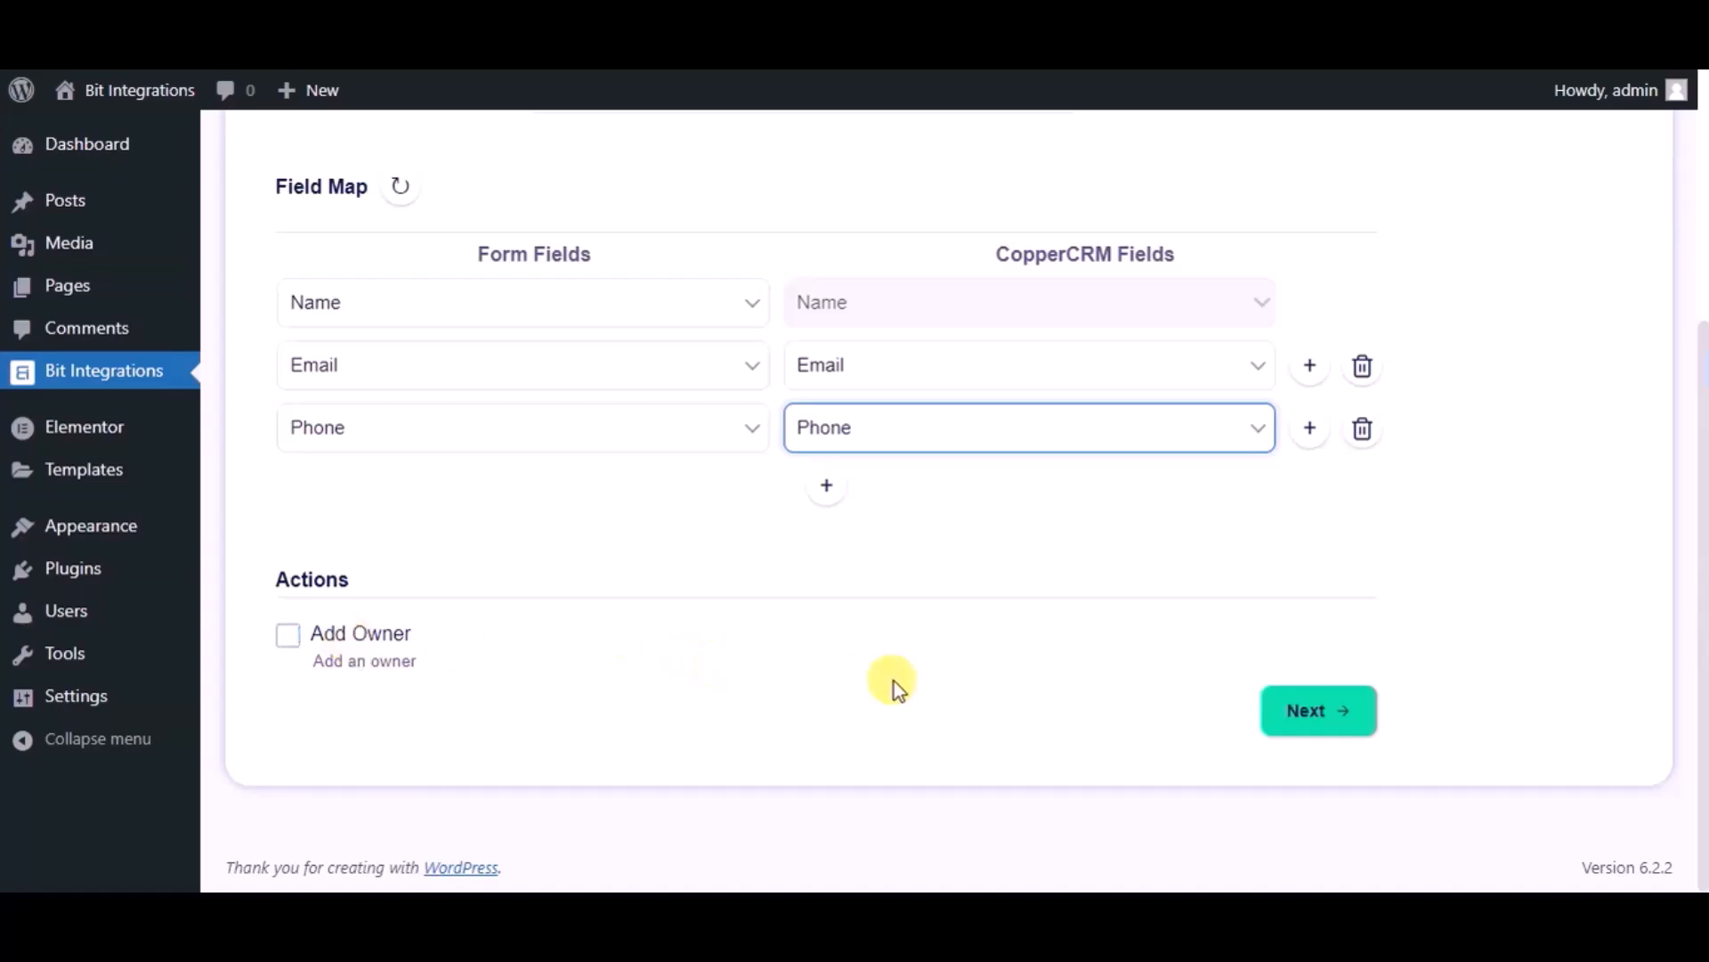
click(1306, 713)
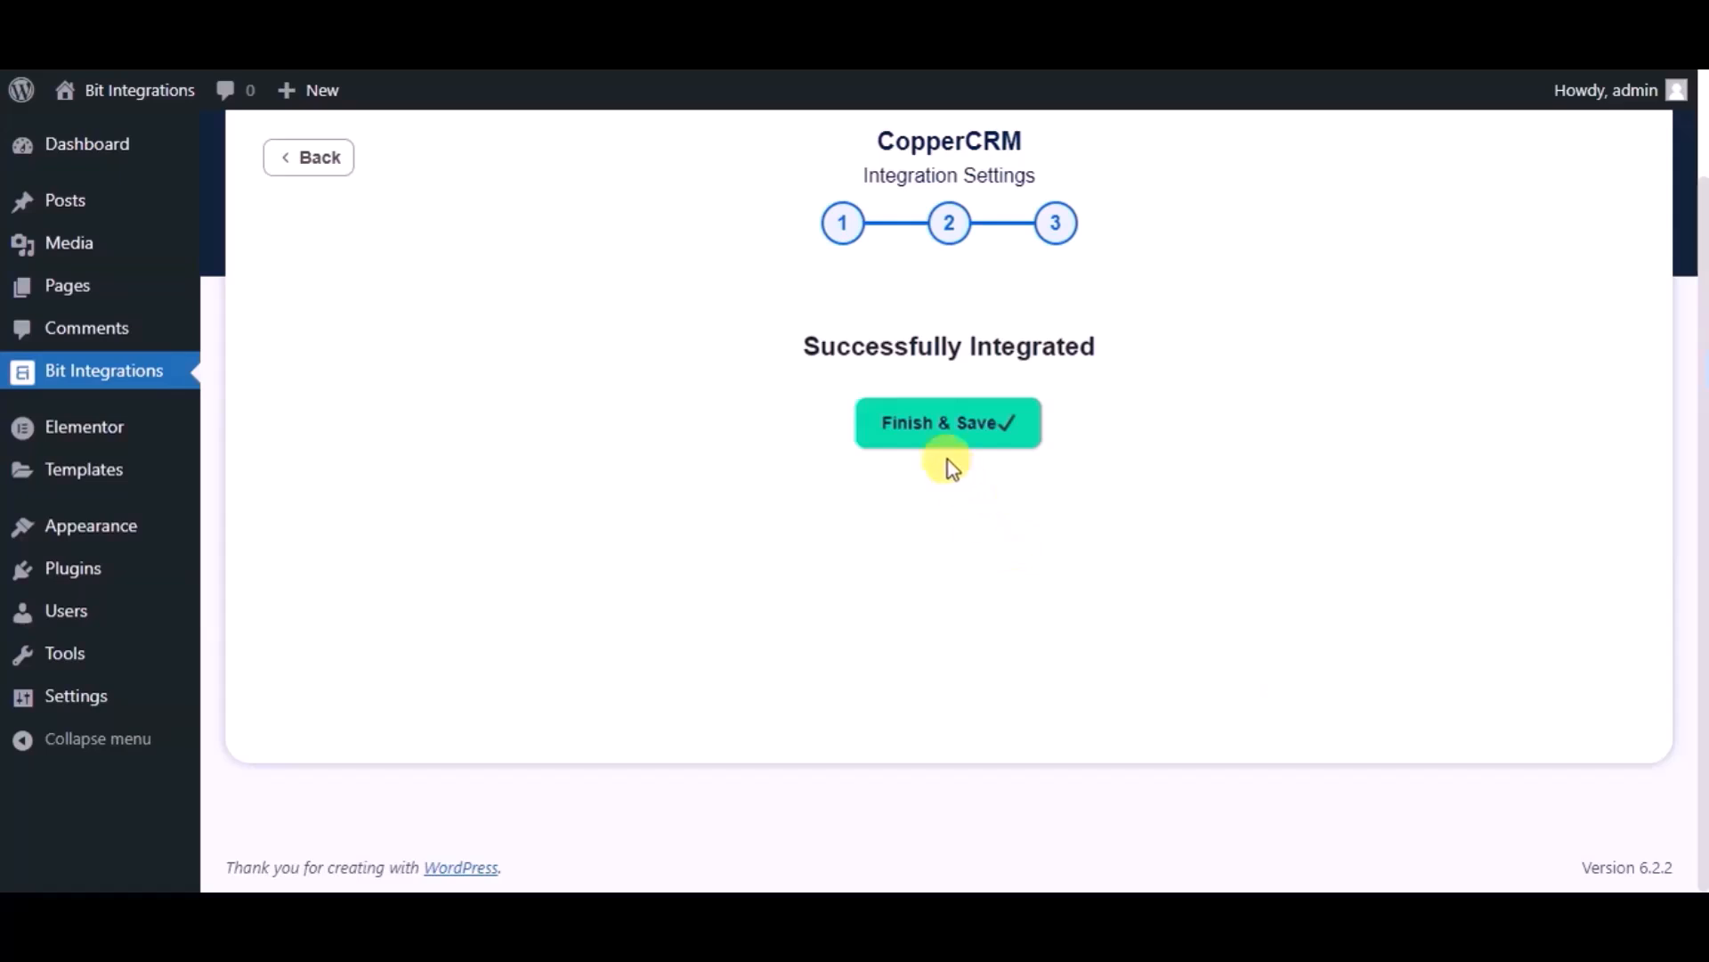
- Save the integration, then submit the form with name 'Bit Integrations', an e-mail and phone
click(895, 435)
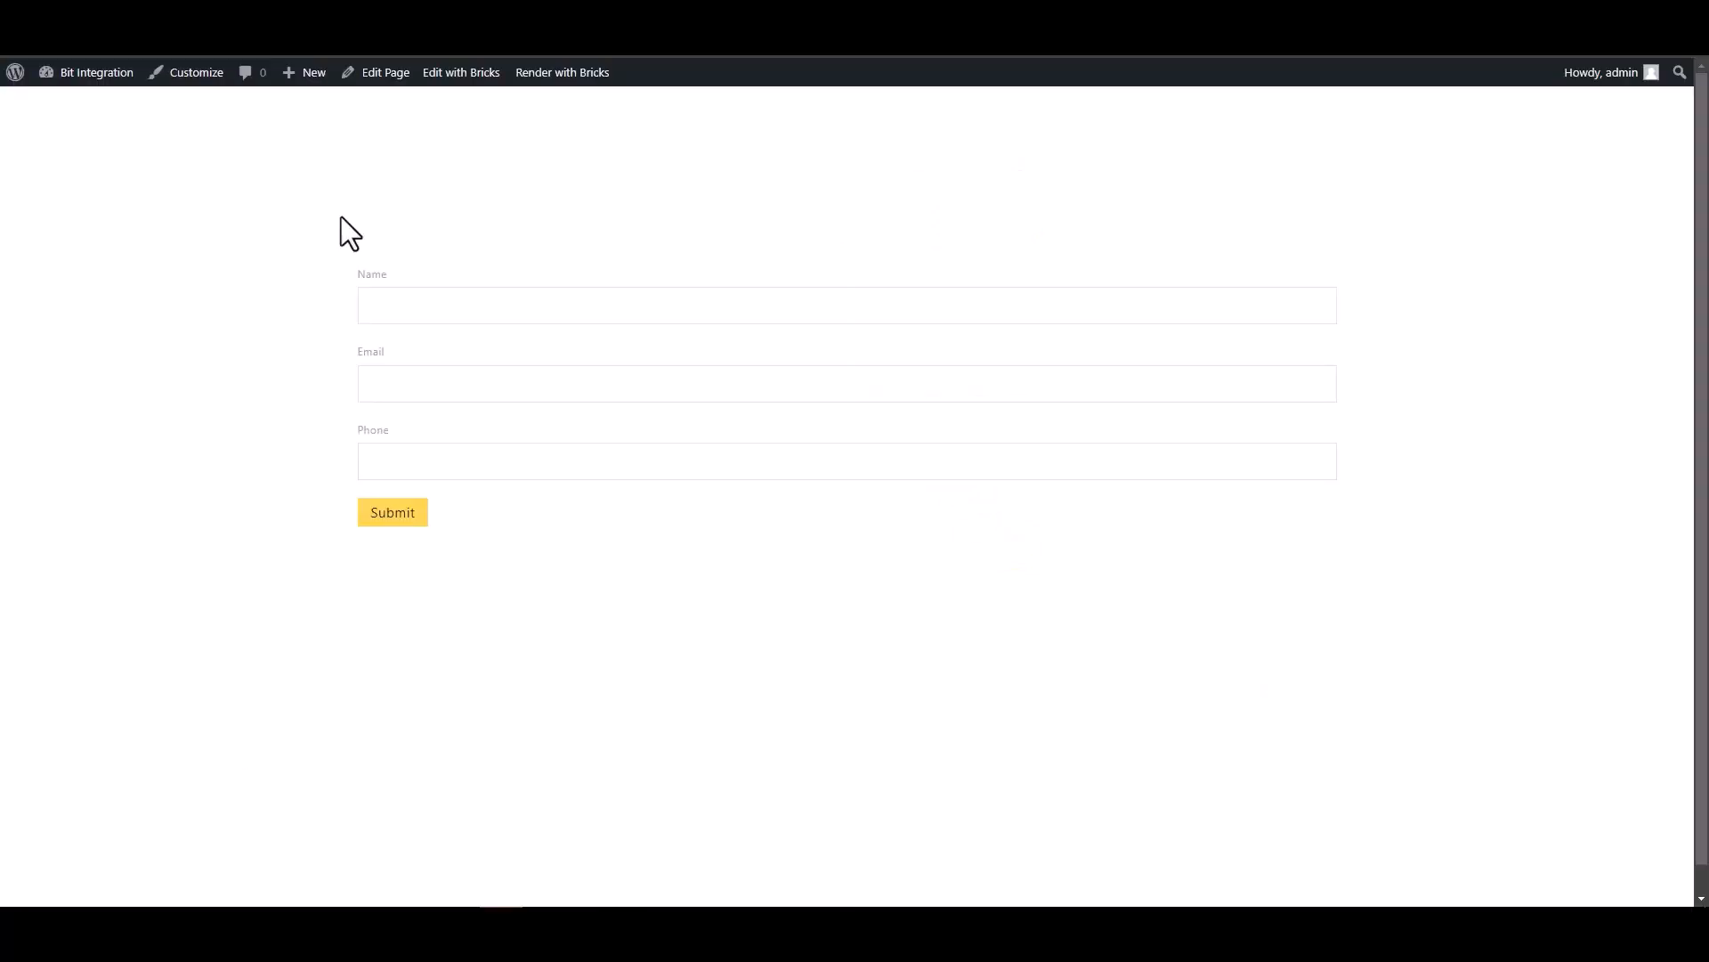
click(465, 303)
text(Bit Integration)
click(1323, 385)
click(654, 299)
text(s)
click(664, 378)
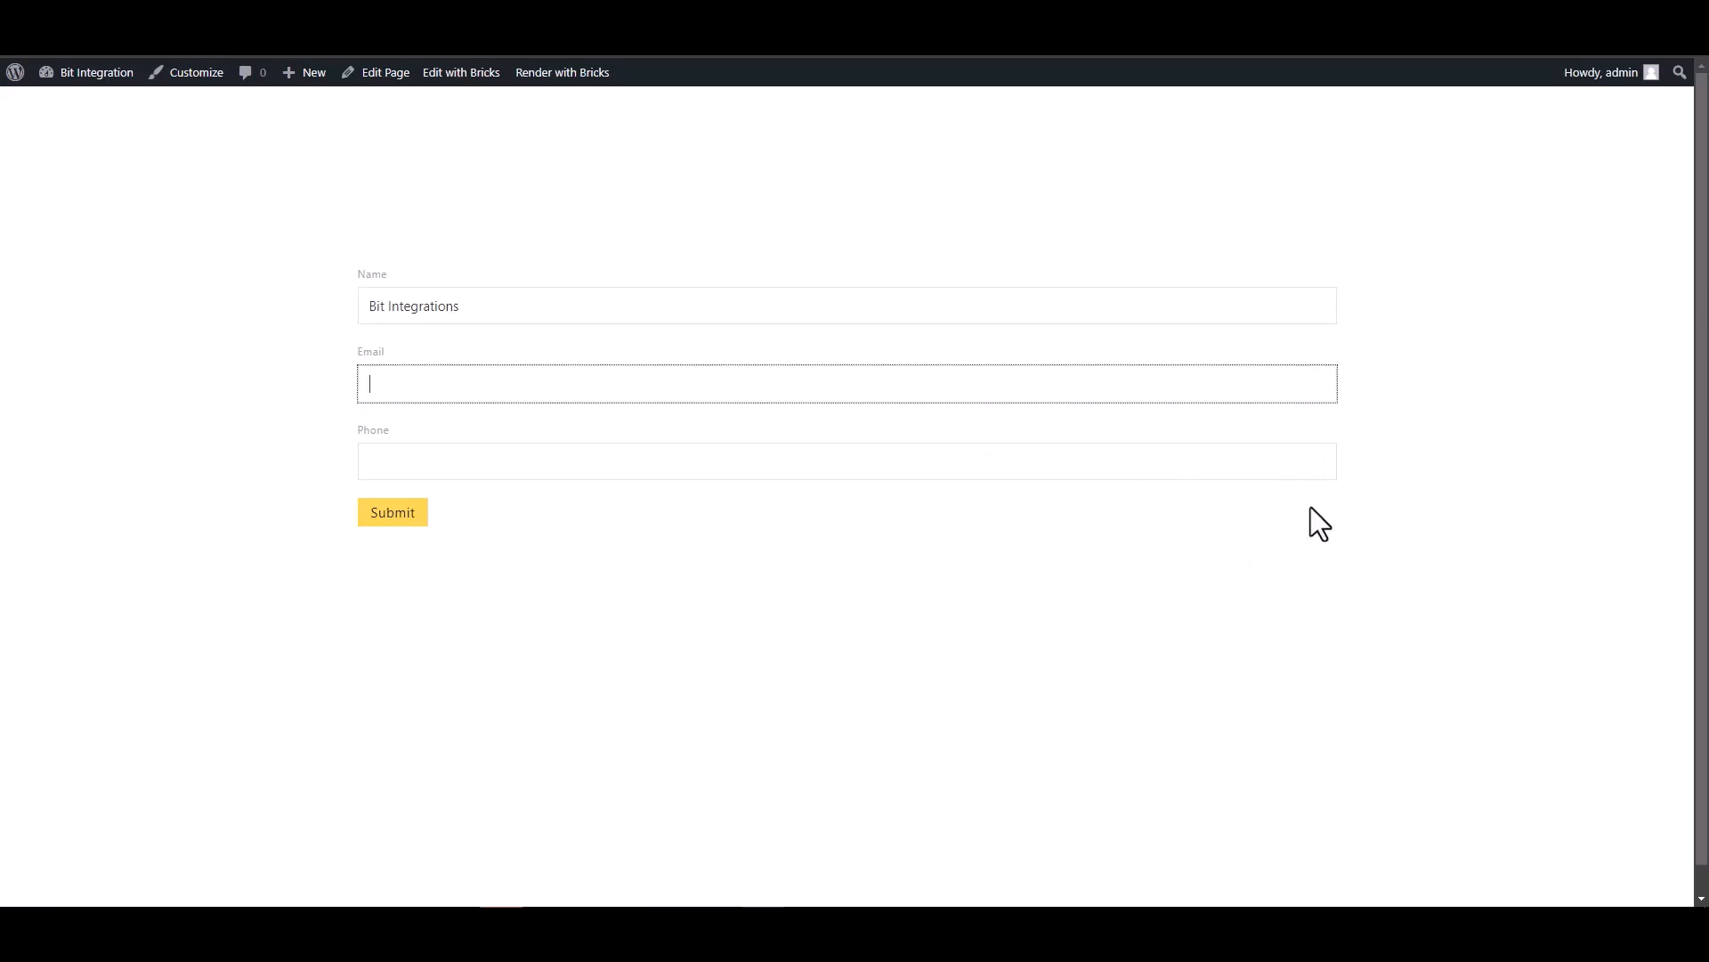
click(1298, 470)
text(444555666)
click(393, 514)
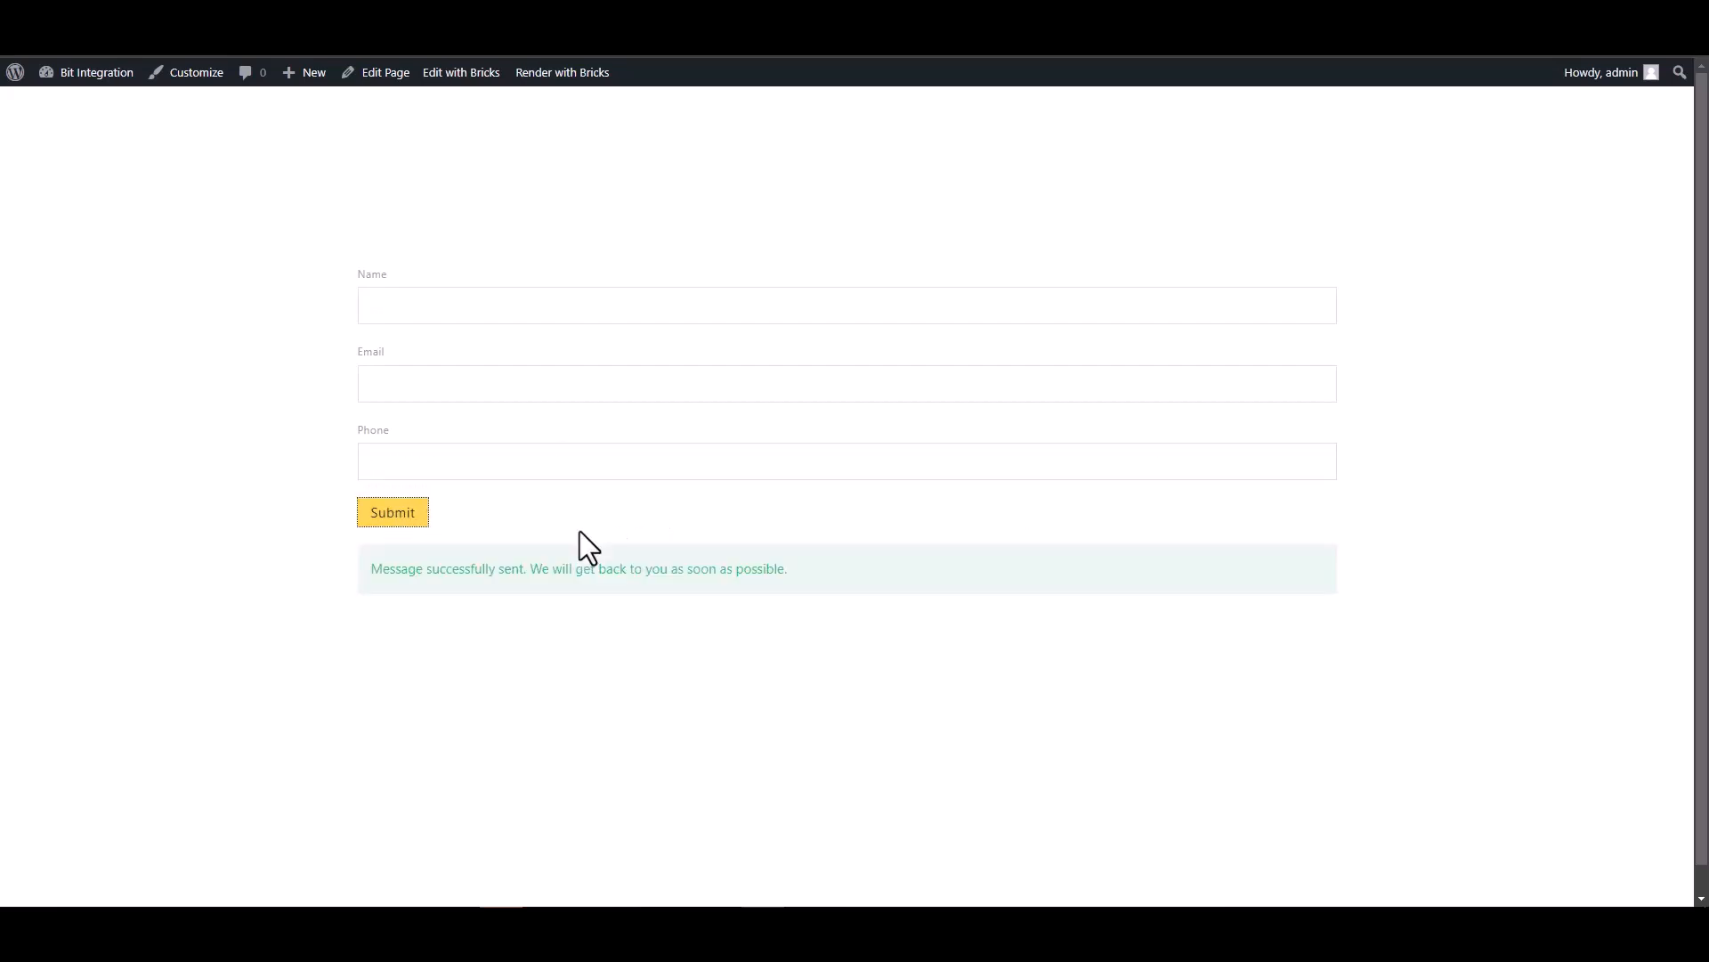
- Check the success message and open Copper's People list to find the new person
drag(369, 569, 561, 595)
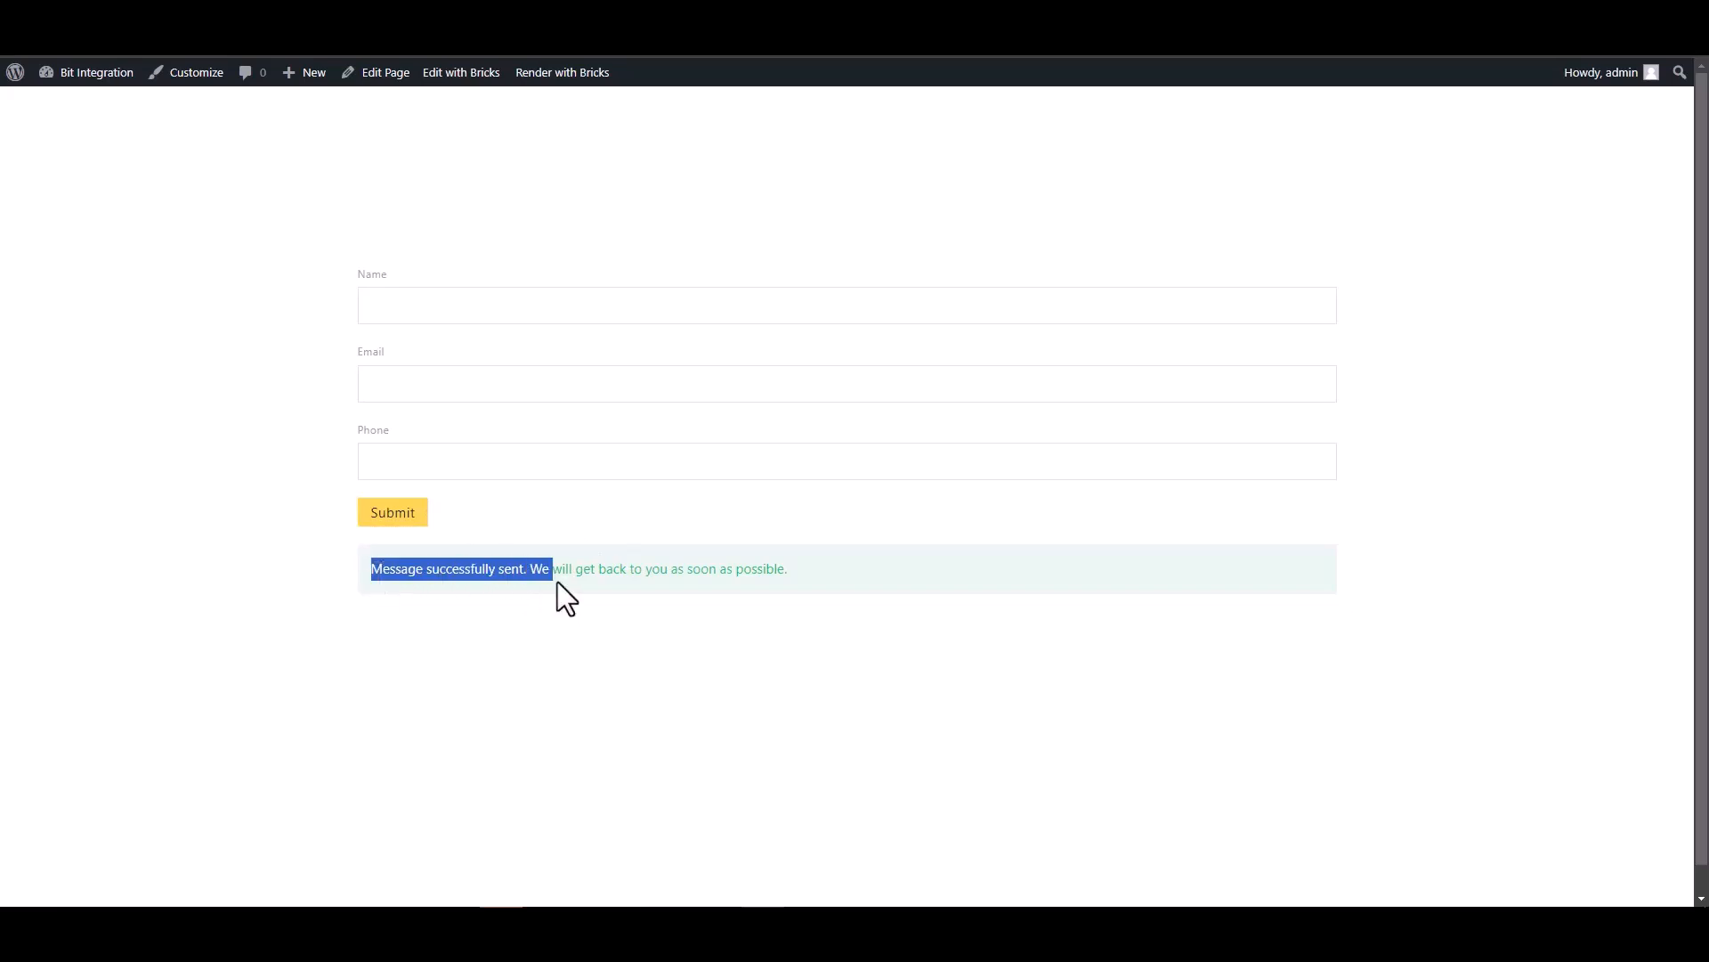
click(556, 611)
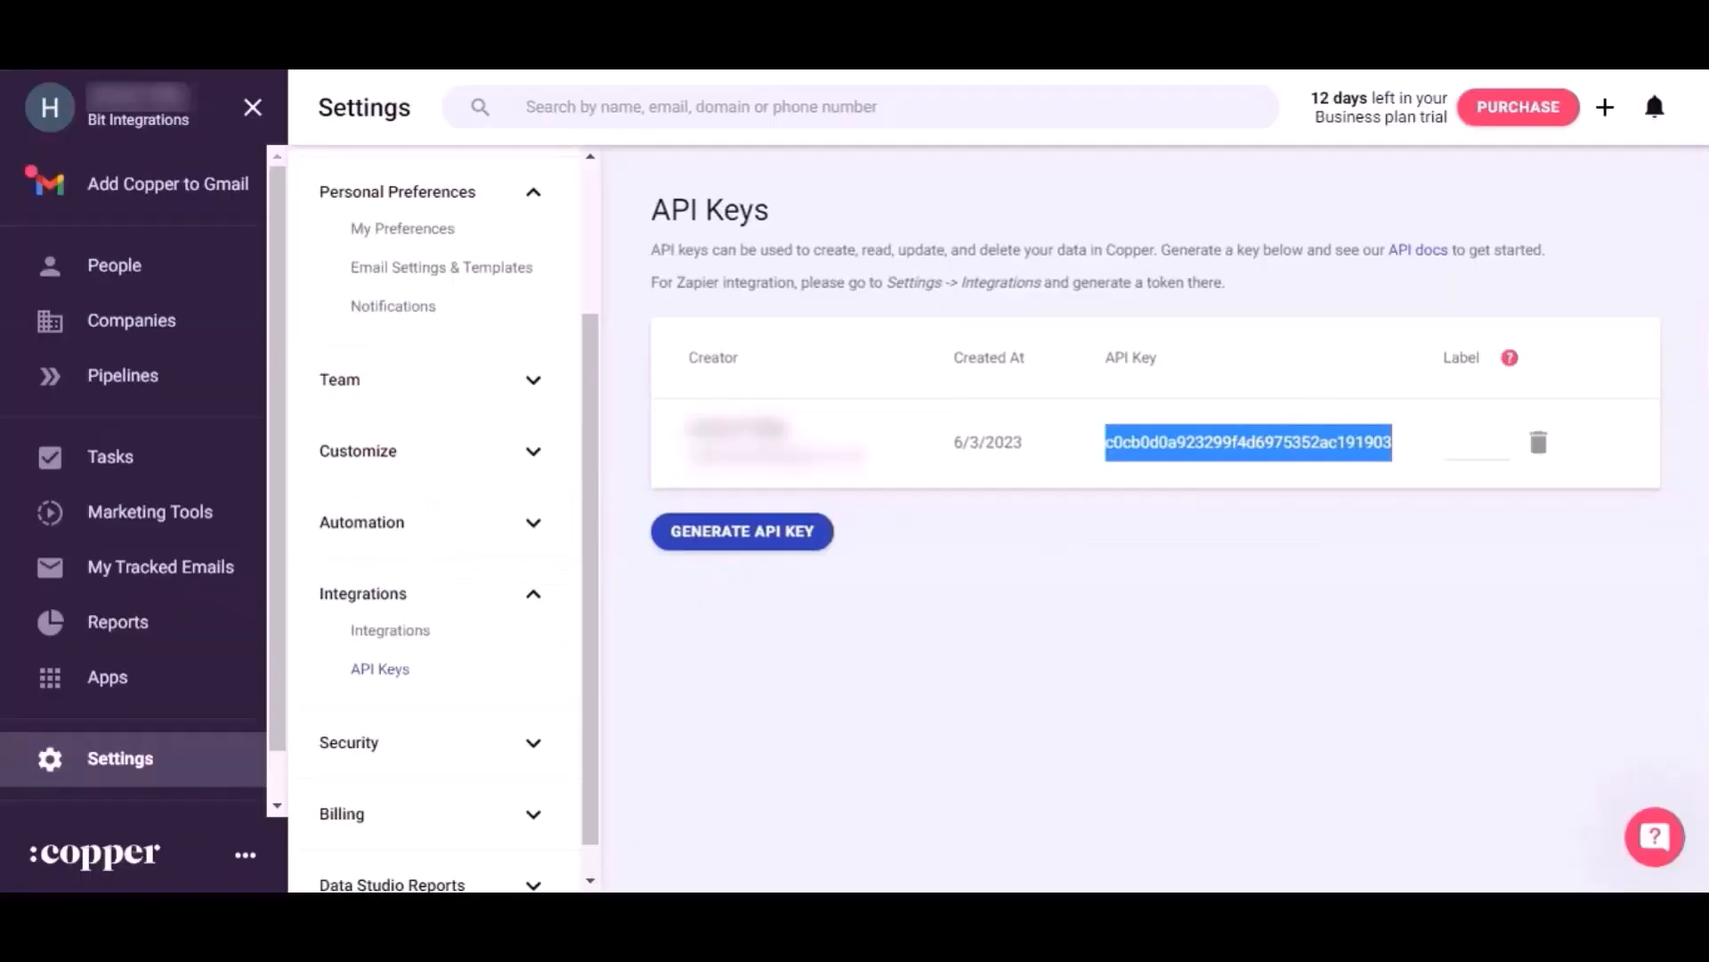
click(138, 260)
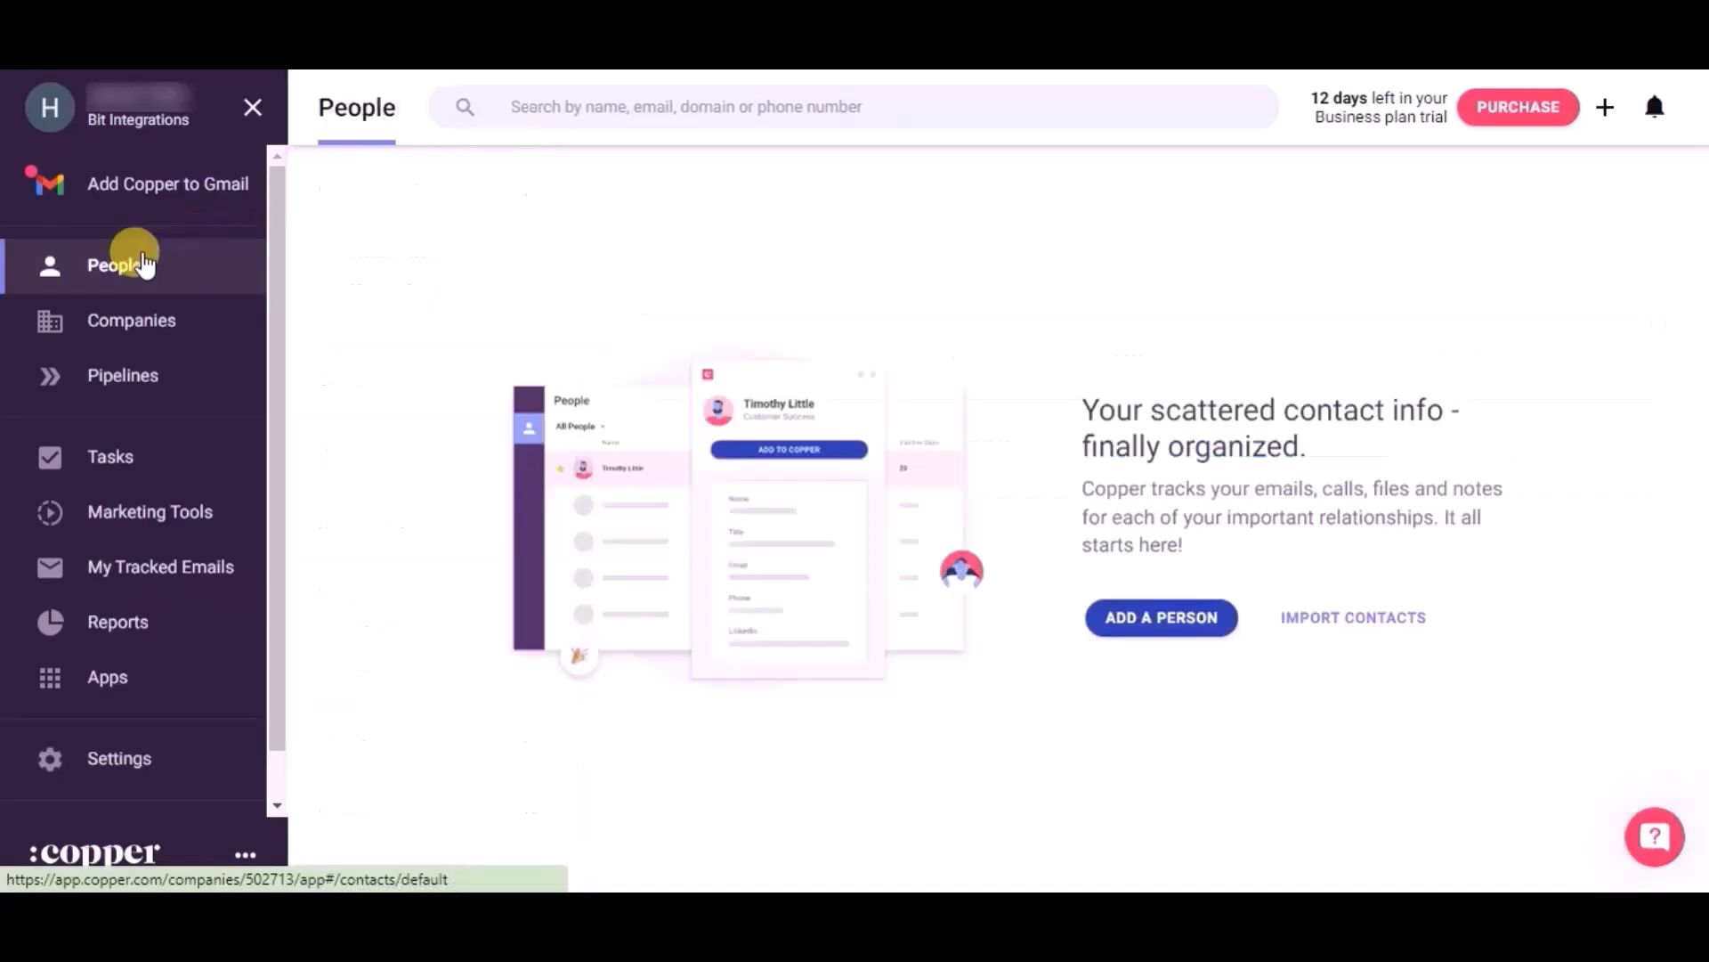